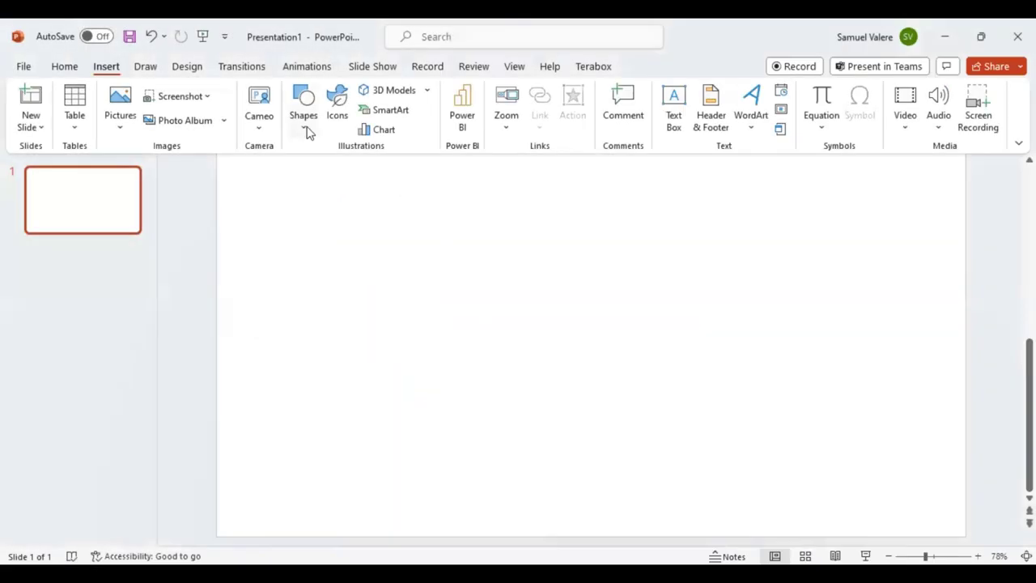
# - Draw a tall 2.74" by 1.12" blue oval, then duplicate it and offset the copy slightly right, selecting both
pyautogui.click(306, 129)
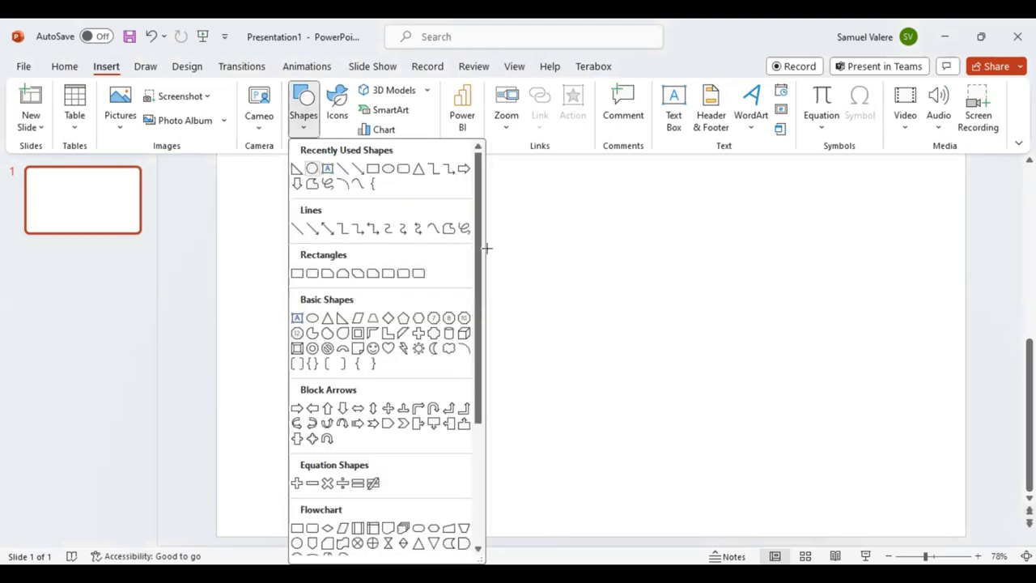
pyautogui.moveTo(487, 248); pyautogui.dragTo(551, 403)
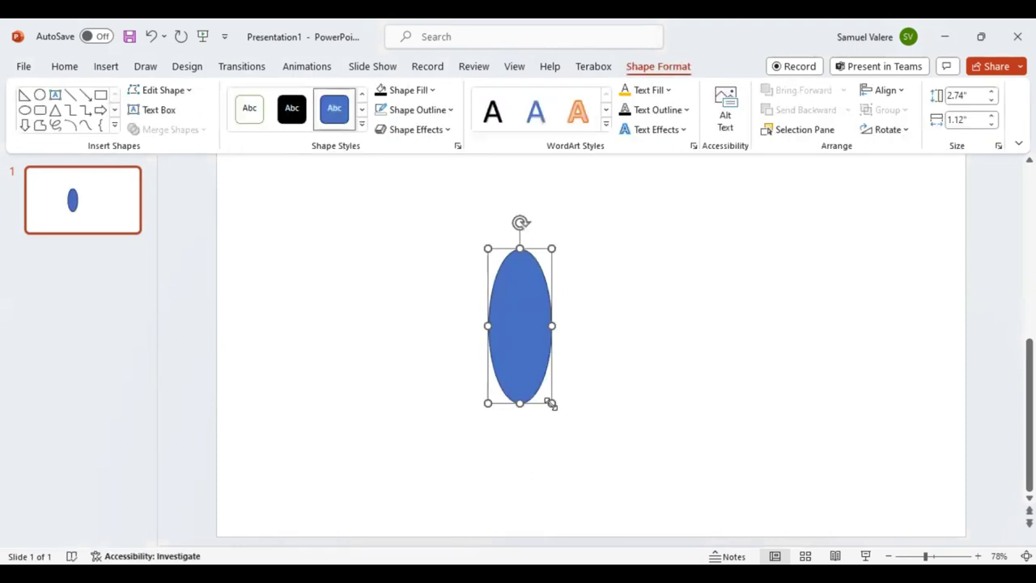
pyautogui.hotkey('ctrl', 'd')
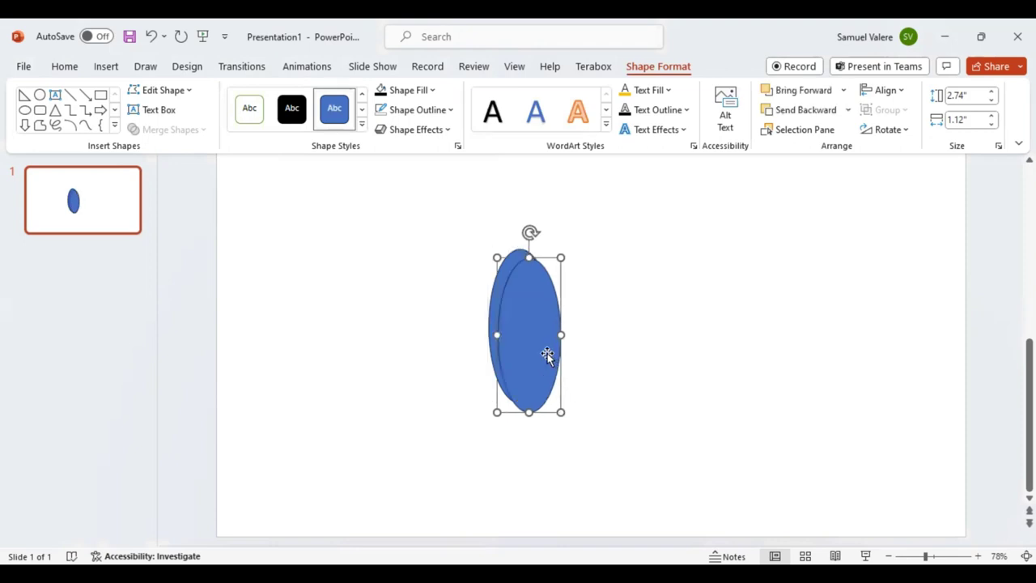
pyautogui.moveTo(548, 341); pyautogui.dragTo(550, 343)
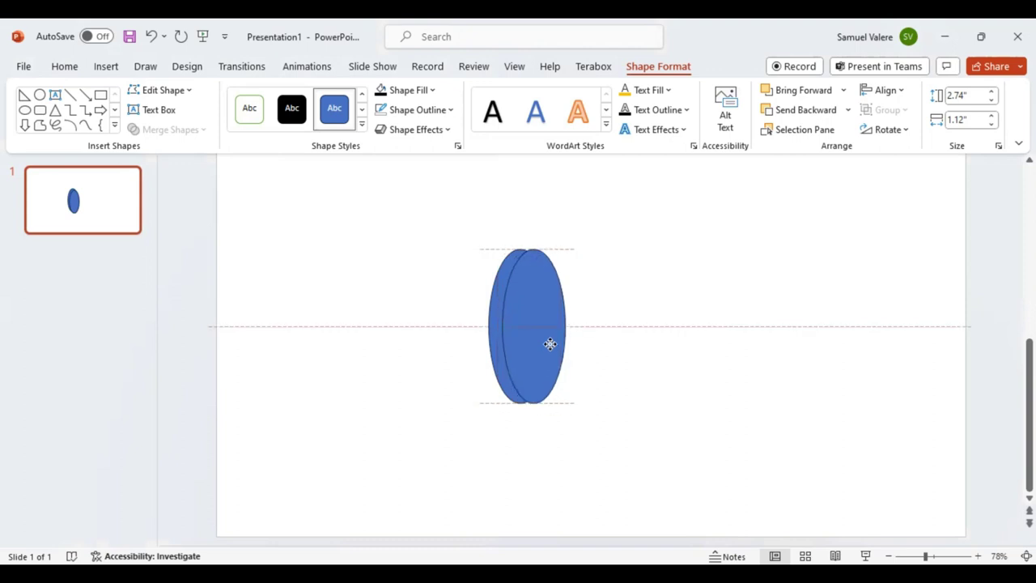
pyautogui.moveTo(549, 343); pyautogui.dragTo(550, 346)
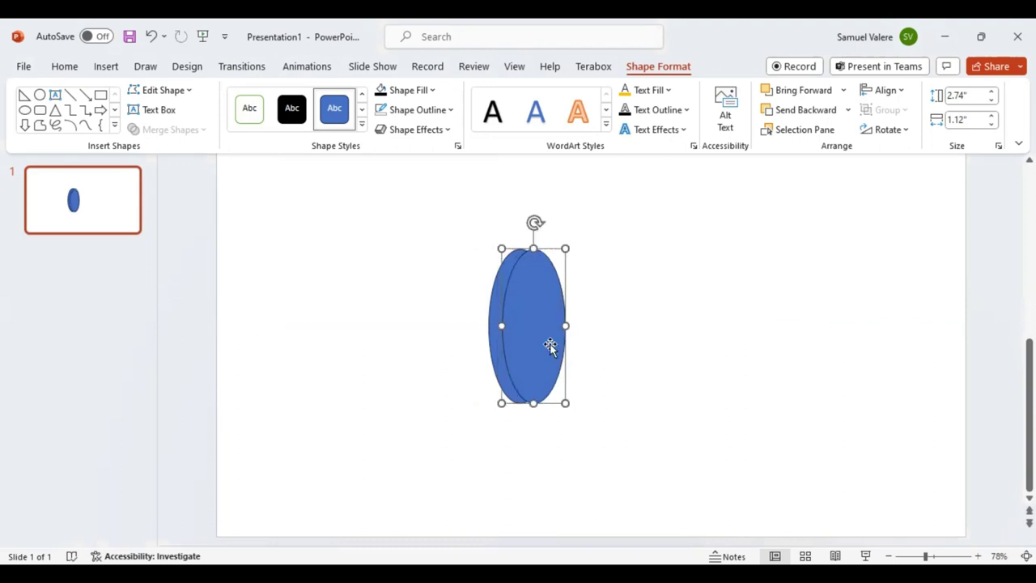
pyautogui.keyDown('shift'); pyautogui.click(488, 321); pyautogui.keyUp('shift')
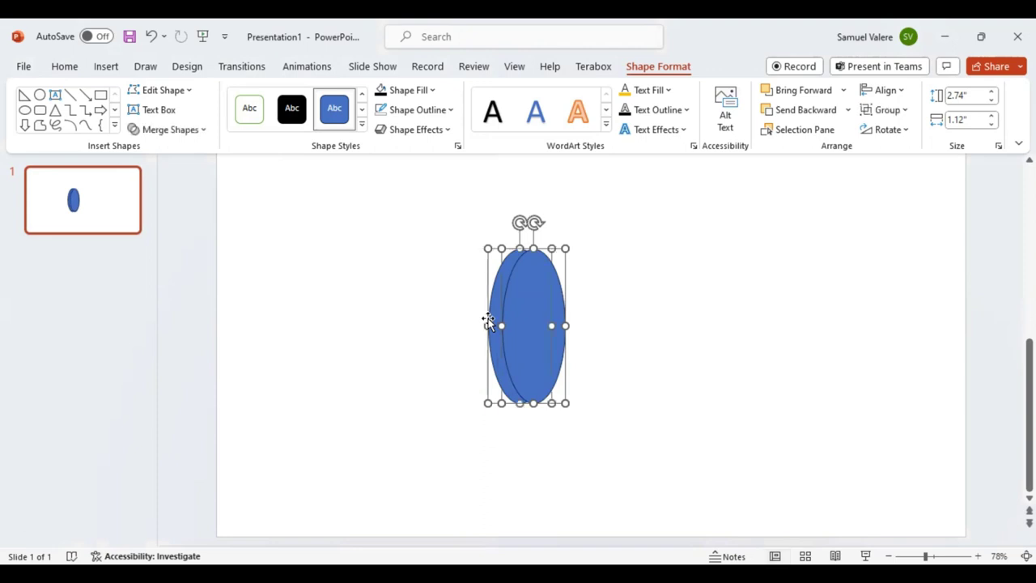
# - Fragment the two ovals, delete both crescent pieces, and move the lens leaf up to top centre
pyautogui.click(203, 131)
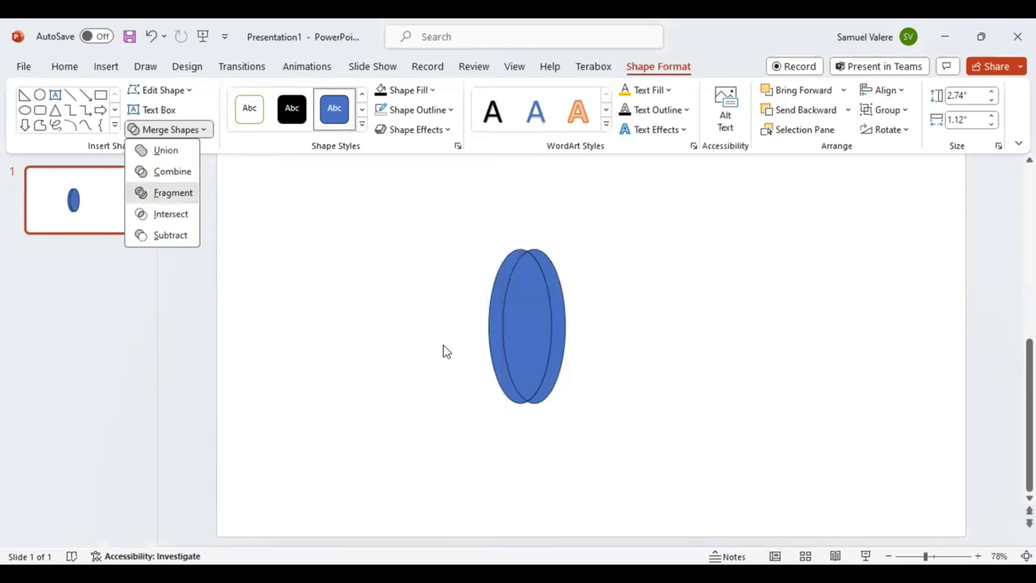
pyautogui.click(559, 310)
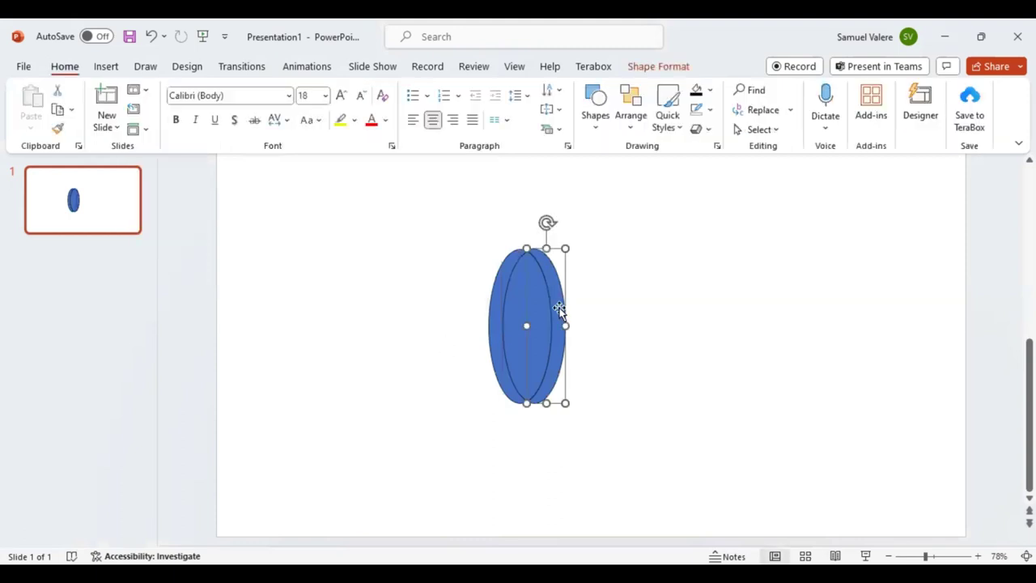
pyautogui.press('Delete')
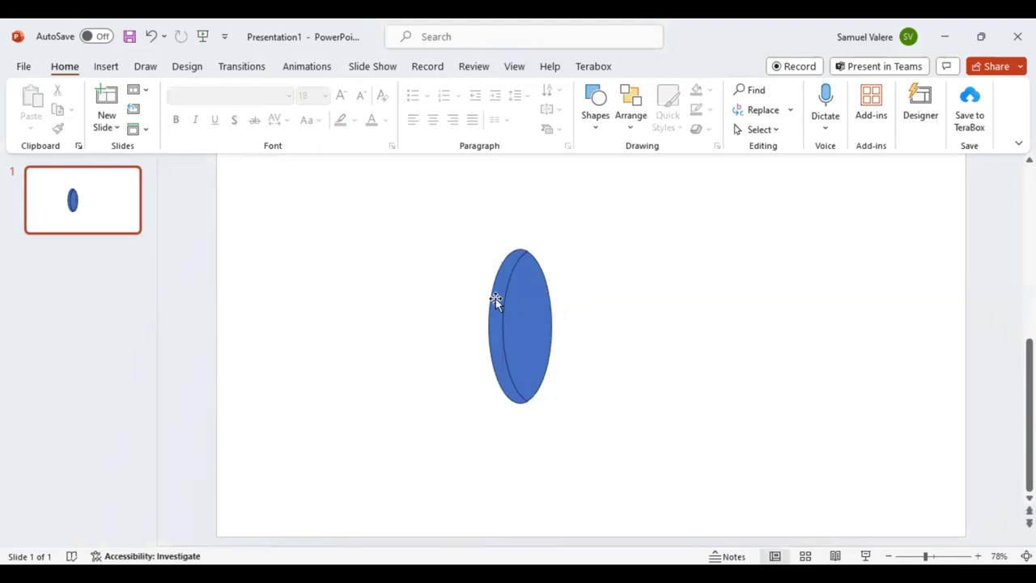
pyautogui.click(495, 299)
pyautogui.press('Delete')
pyautogui.click(539, 323)
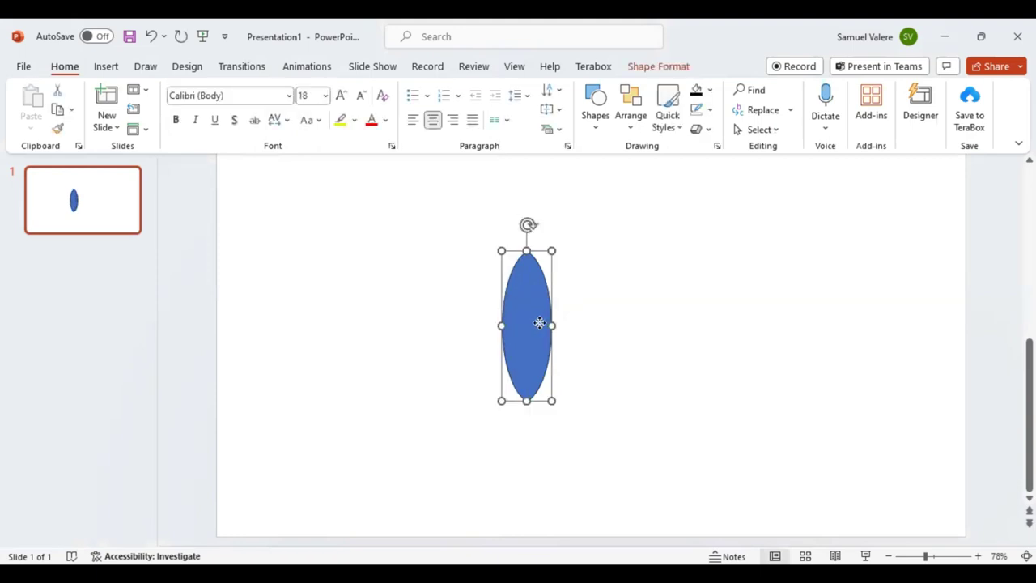
pyautogui.moveTo(539, 323)
pyautogui.mouseDown()
pyautogui.moveTo(594, 267)
pyautogui.moveTo(597, 242)
pyautogui.mouseUp()
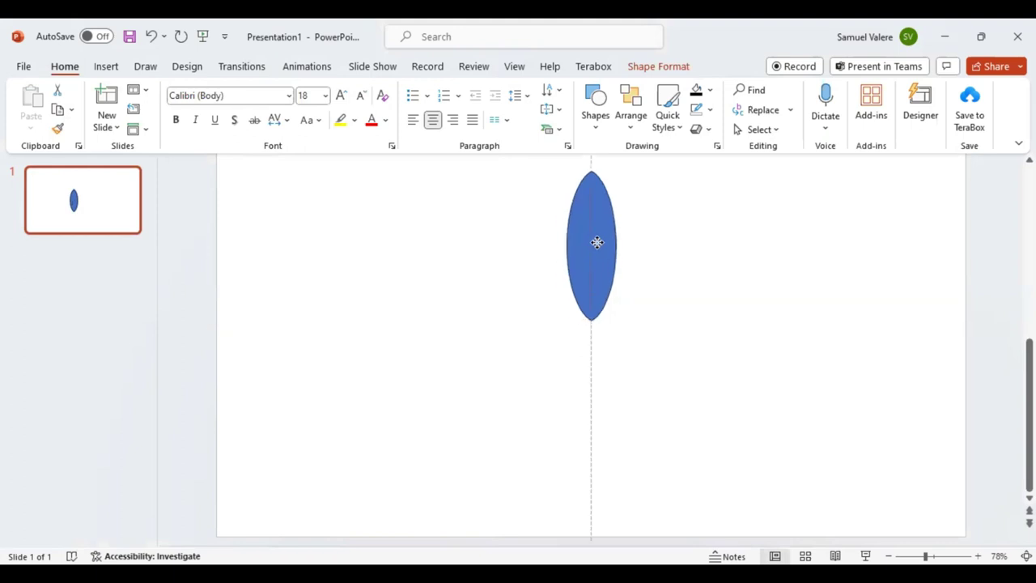
# - Copy the leaf to its right, tilt the copy clockwise into place, and duplicate that tilted leaf
pyautogui.moveTo(597, 242)
pyautogui.mouseDown()
pyautogui.moveTo(650, 253)
pyautogui.moveTo(657, 237)
pyautogui.mouseUp()
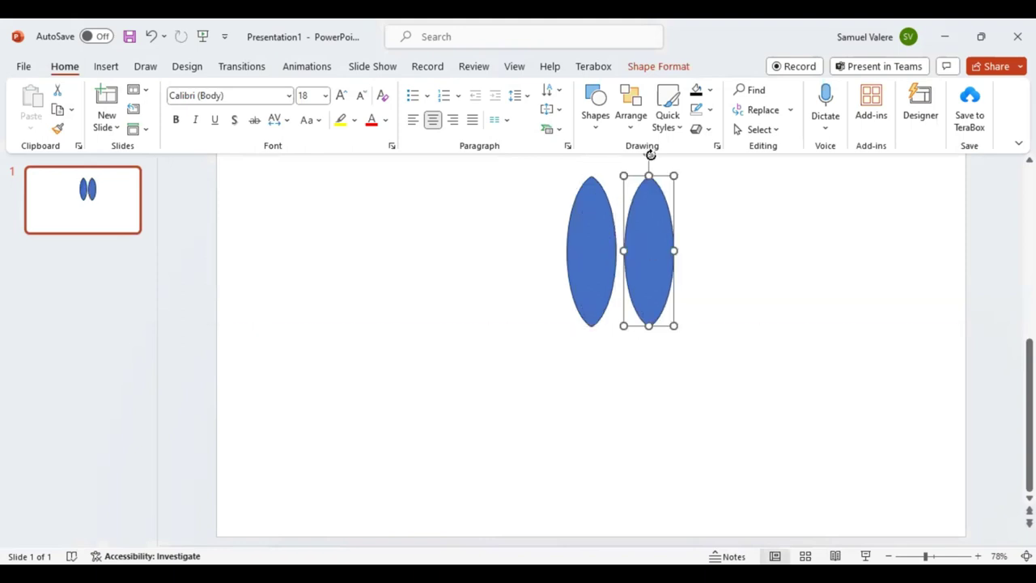
pyautogui.moveTo(661, 155)
pyautogui.mouseDown()
pyautogui.moveTo(659, 190)
pyautogui.moveTo(685, 205)
pyautogui.mouseUp()
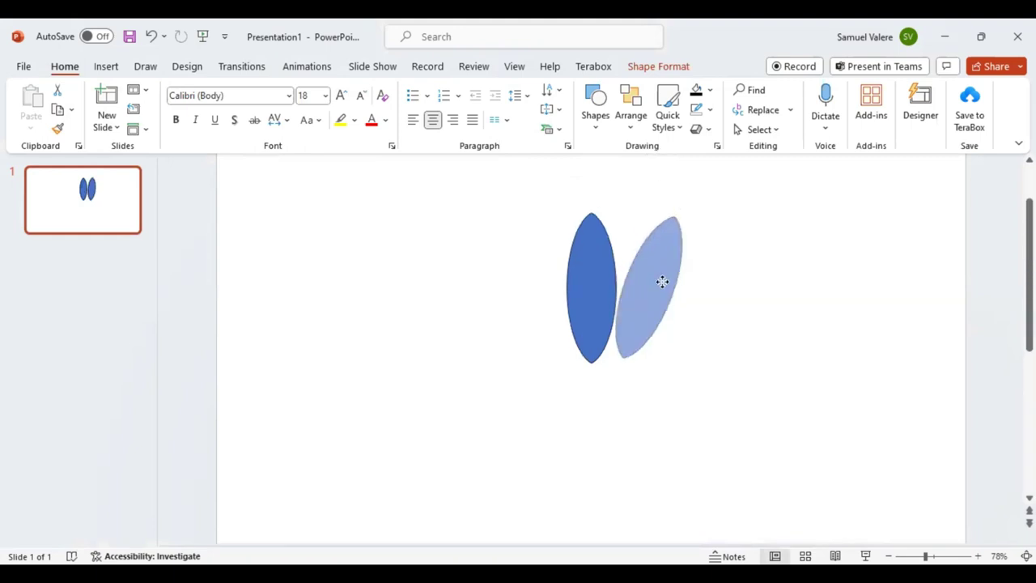
pyautogui.moveTo(667, 280); pyautogui.dragTo(668, 280)
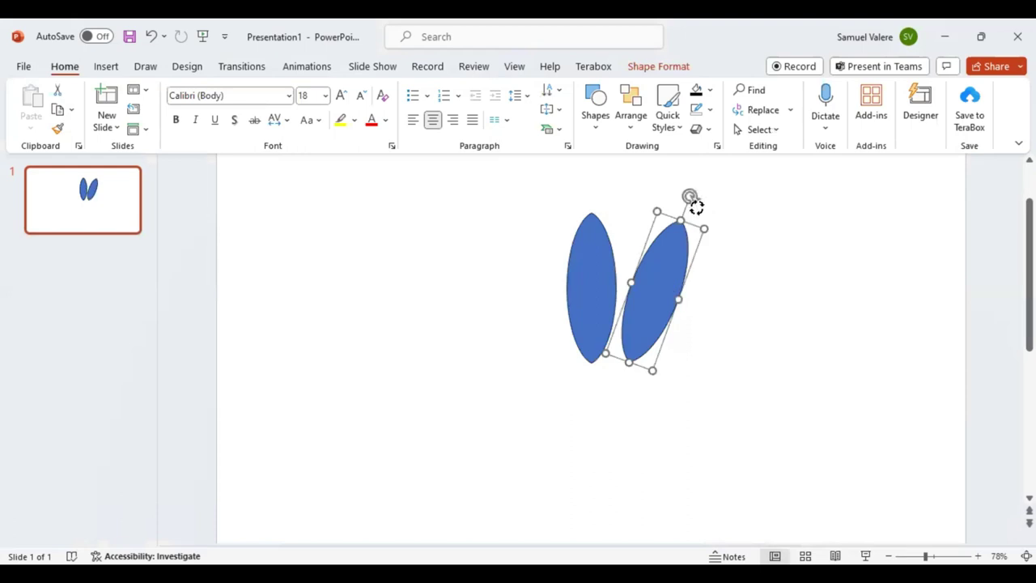
pyautogui.moveTo(696, 208); pyautogui.dragTo(699, 210)
pyautogui.moveTo(670, 278)
pyautogui.mouseDown()
pyautogui.moveTo(668, 288)
pyautogui.moveTo(671, 279)
pyautogui.moveTo(585, 296)
pyautogui.mouseUp()
pyautogui.hotkey('ctrl', 'd')
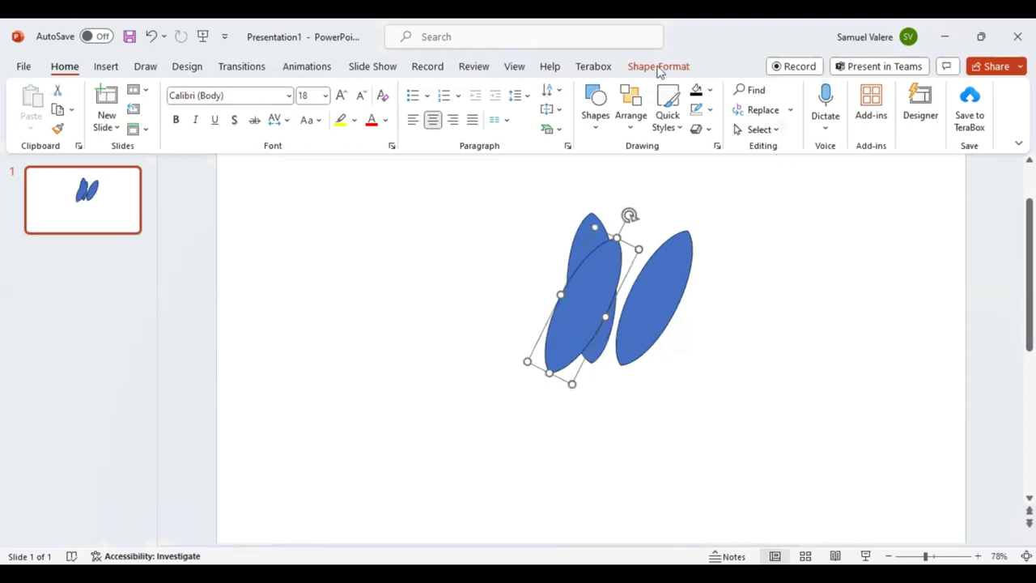
# - Flip the duplicated leaf vertically and place it left of the upright middle leaf
pyautogui.click(658, 68)
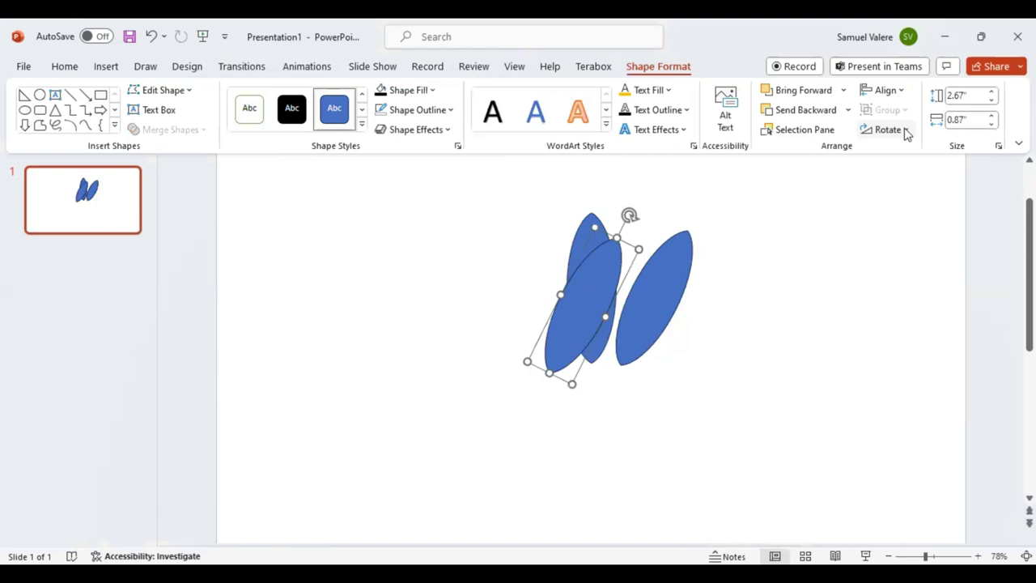
pyautogui.click(895, 200)
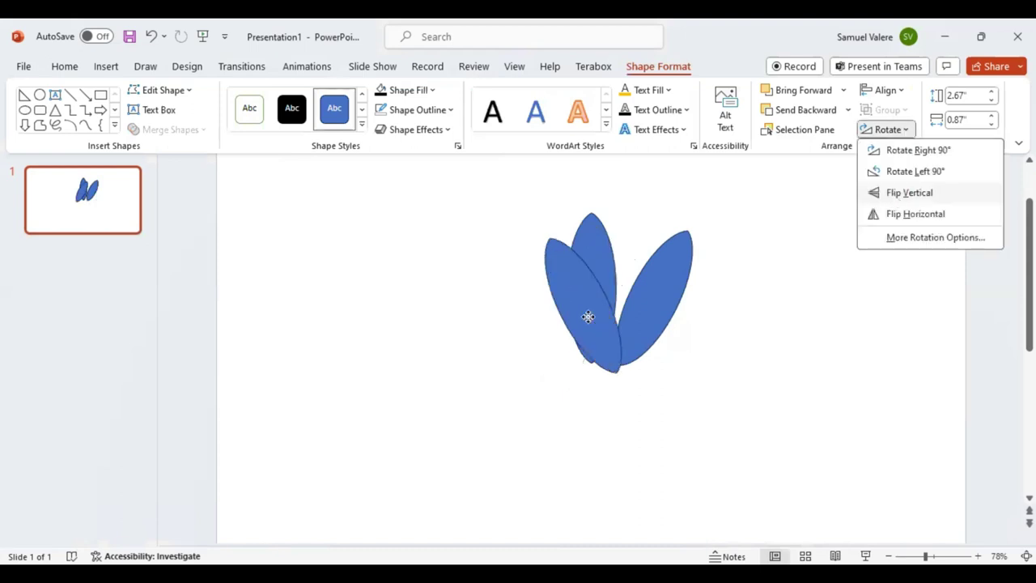
pyautogui.moveTo(570, 317); pyautogui.dragTo(538, 314)
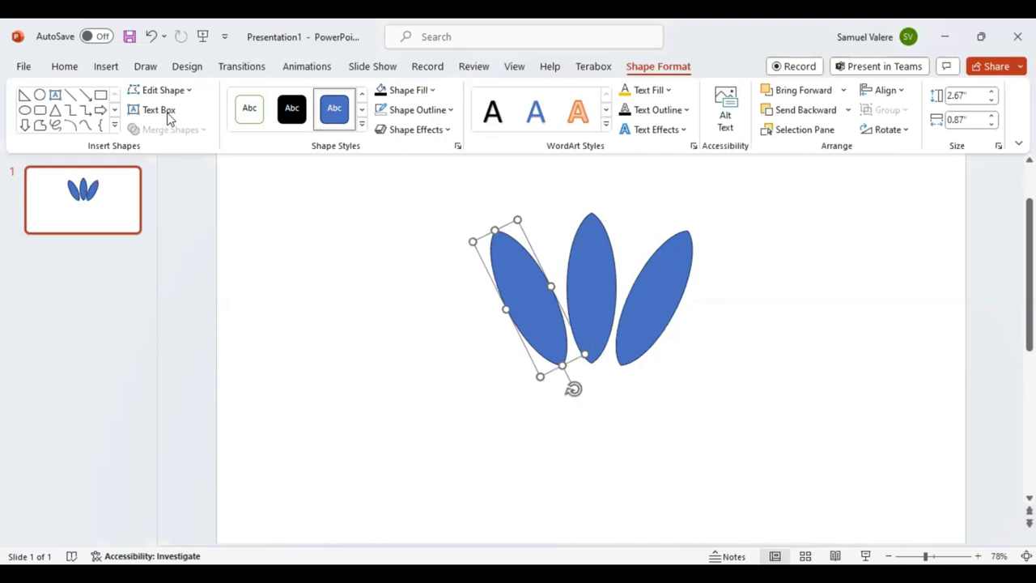
# - Draw a rectangle spanning the three leaves and send it behind all of them
pyautogui.click(100, 95)
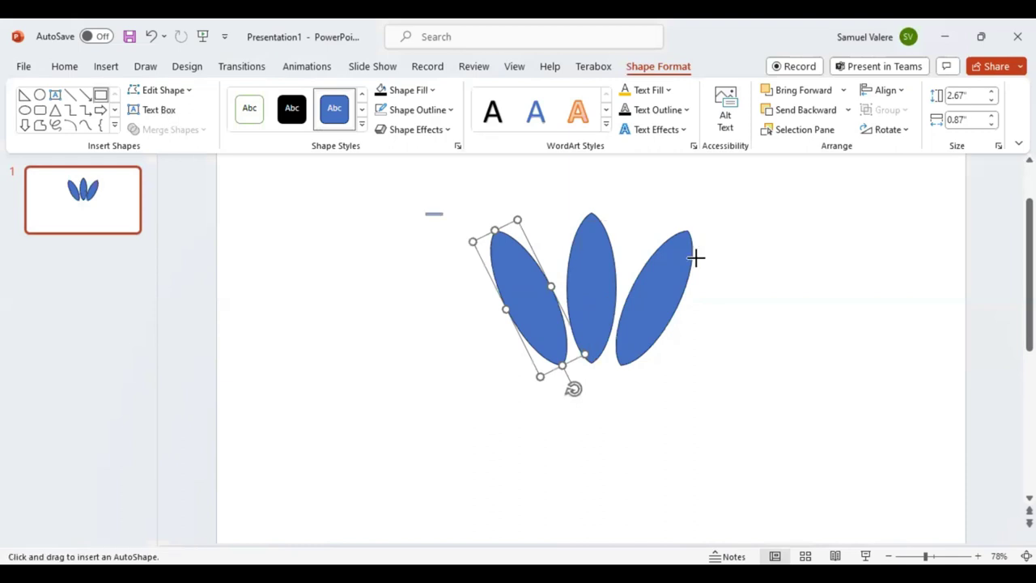
pyautogui.moveTo(758, 364); pyautogui.dragTo(757, 366)
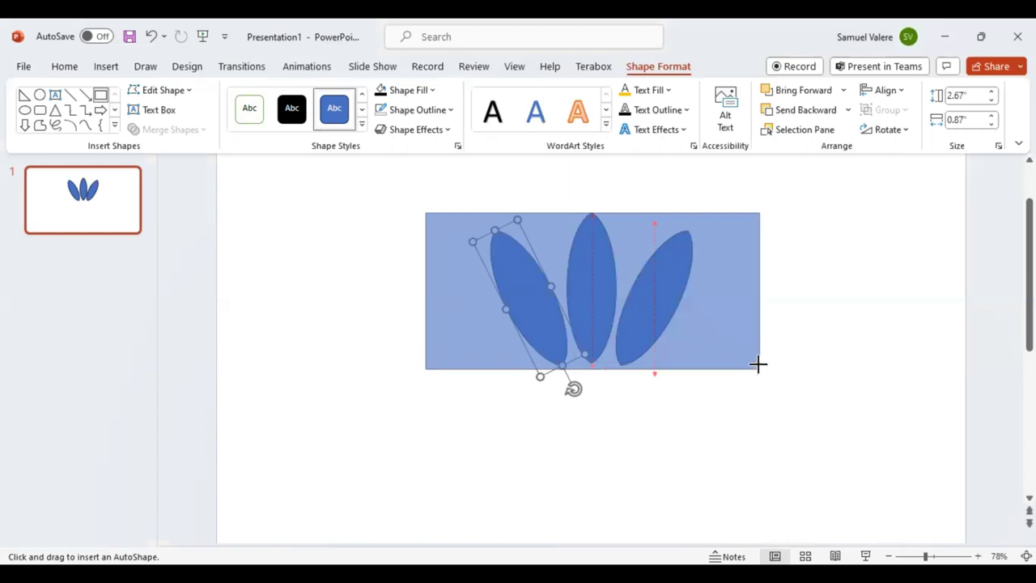
pyautogui.moveTo(757, 366); pyautogui.dragTo(757, 364)
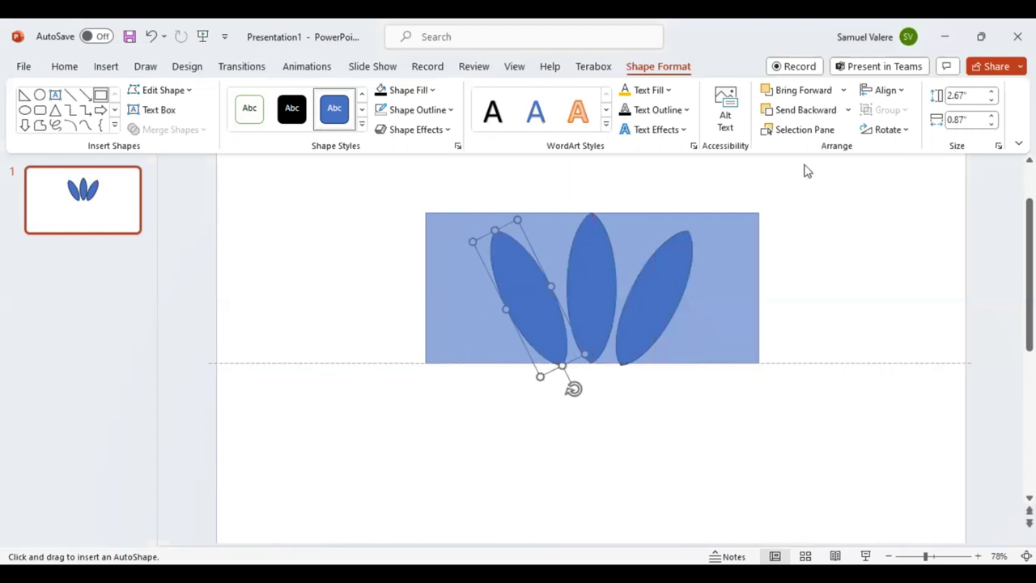
pyautogui.click(795, 111)
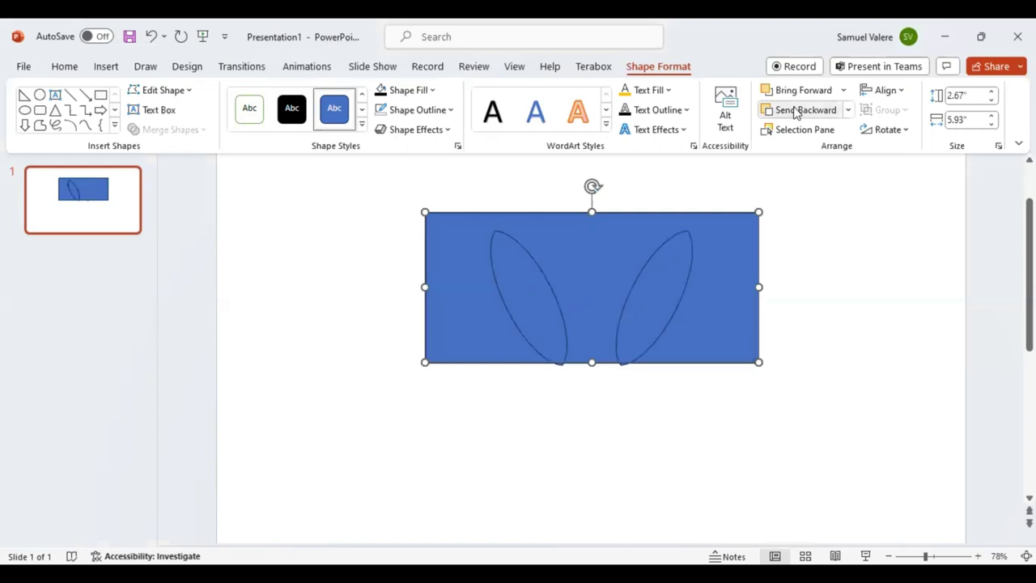
pyautogui.click(795, 111)
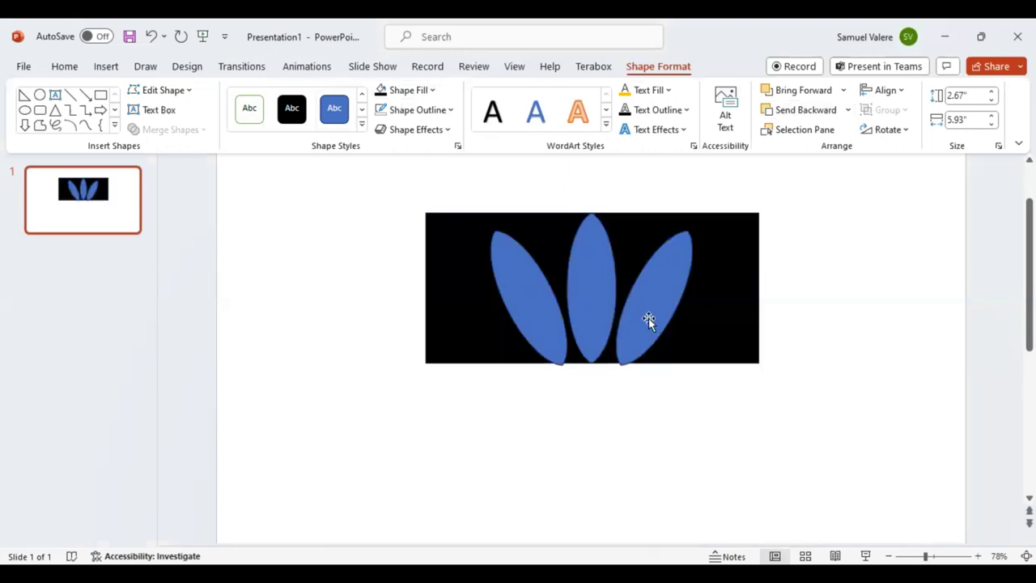
# - Check the side leaves, then select and delete the black rectangle behind the petals
pyautogui.click(648, 318)
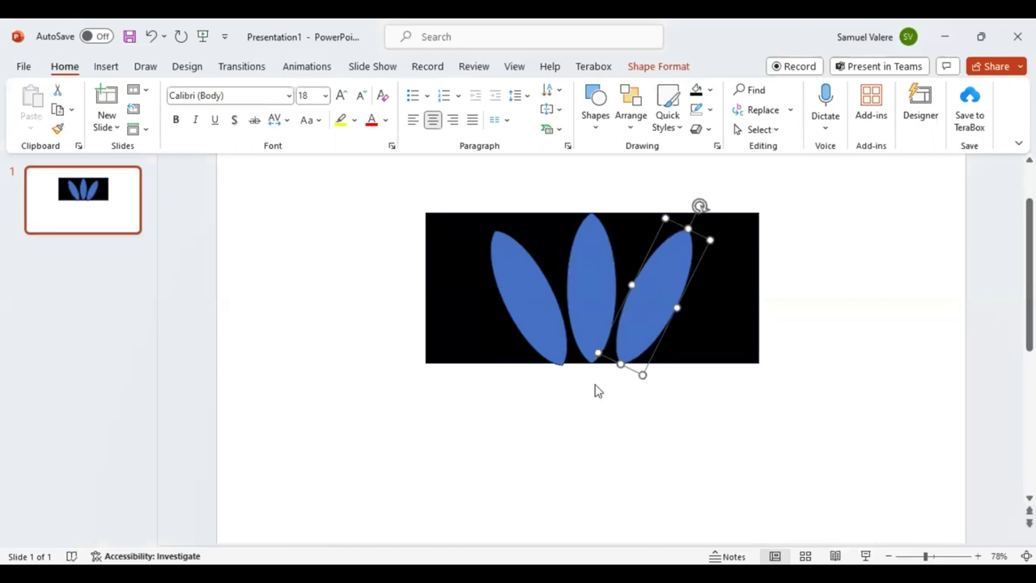
pyautogui.press('Escape')
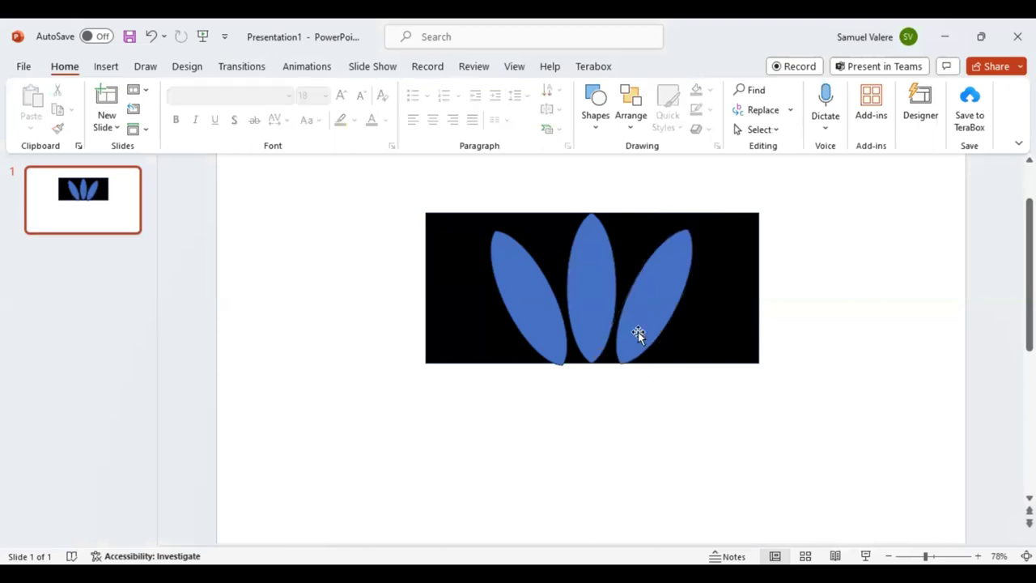
pyautogui.click(637, 335)
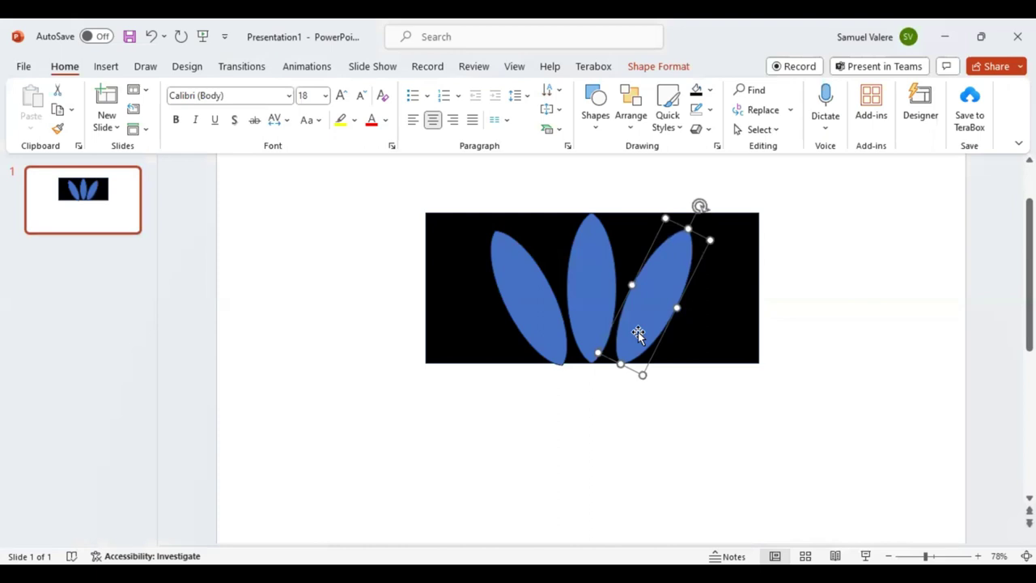
pyautogui.click(555, 340)
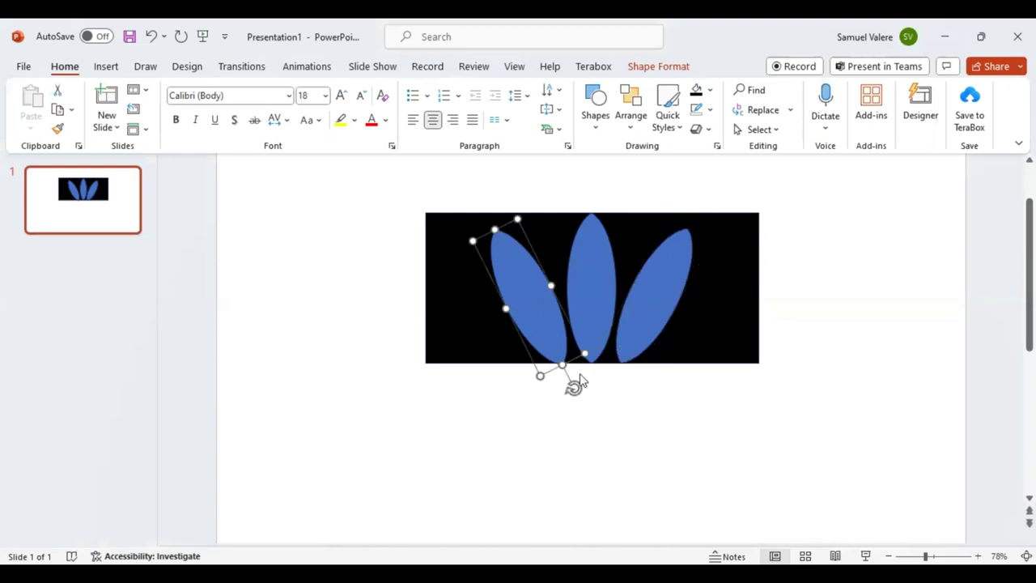
pyautogui.press('Escape')
pyautogui.click(558, 353)
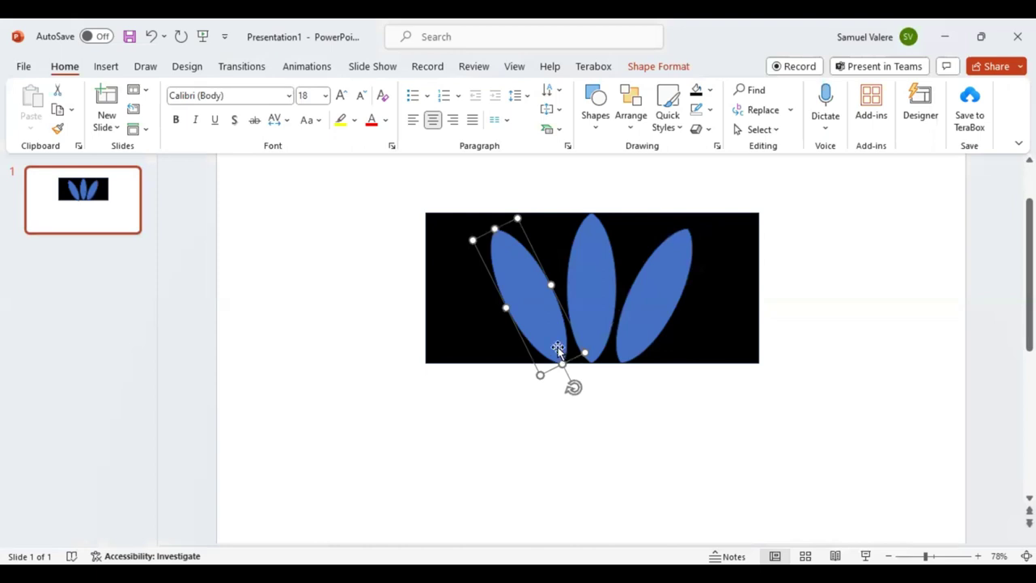
pyautogui.click(612, 423)
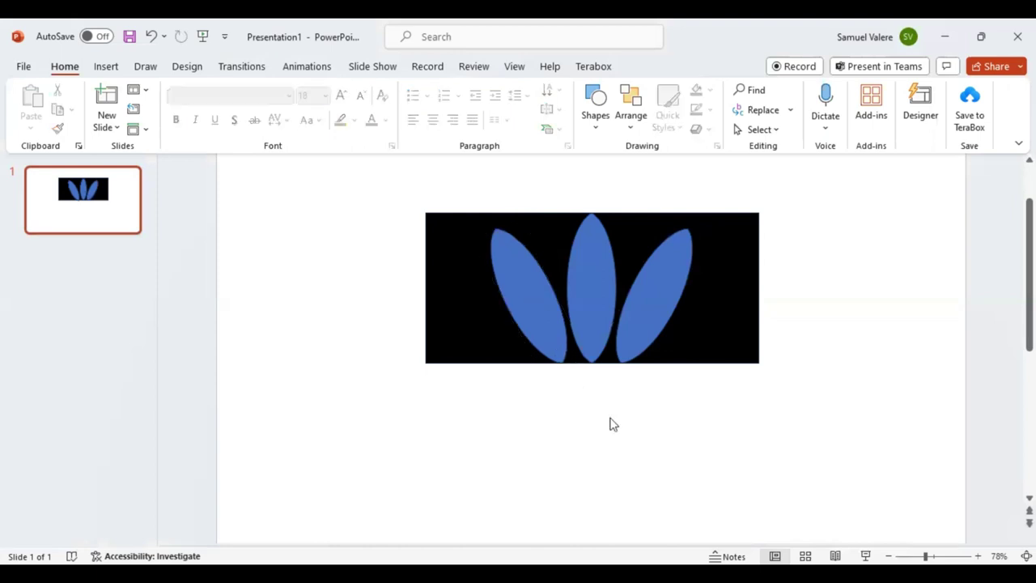
pyautogui.click(713, 326)
pyautogui.press('Delete')
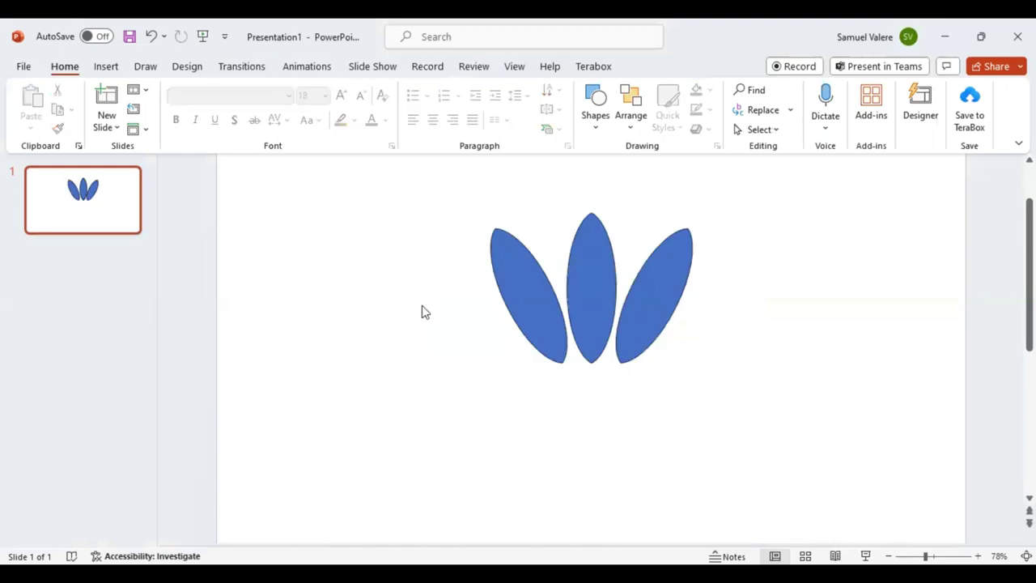
# - Draw a thin 0.12" by 4.3" bar across the lower petals and stack a duplicate above it
pyautogui.click(112, 69)
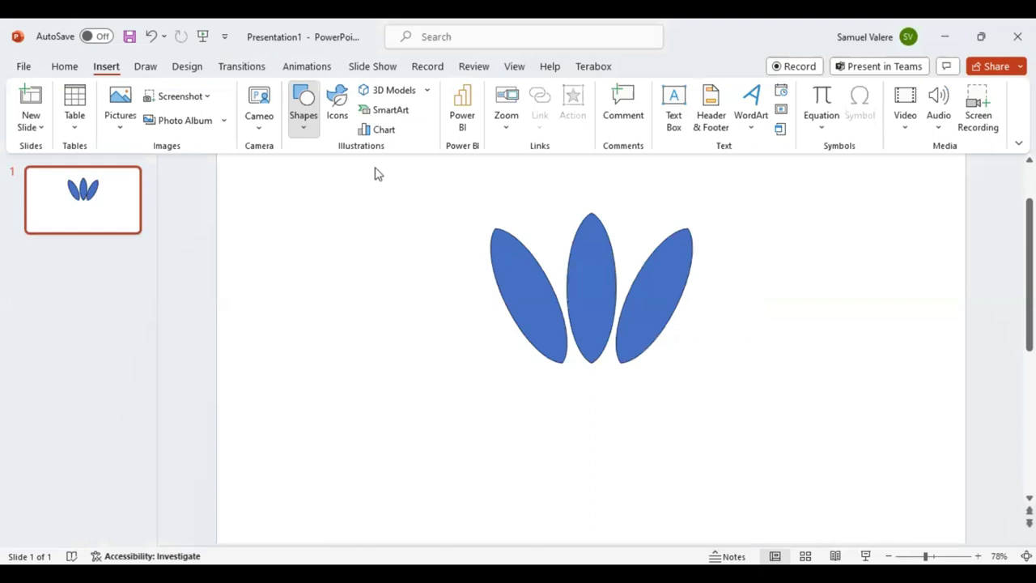
pyautogui.moveTo(684, 318)
pyautogui.mouseDown()
pyautogui.moveTo(721, 321)
pyautogui.moveTo(671, 341)
pyautogui.mouseUp()
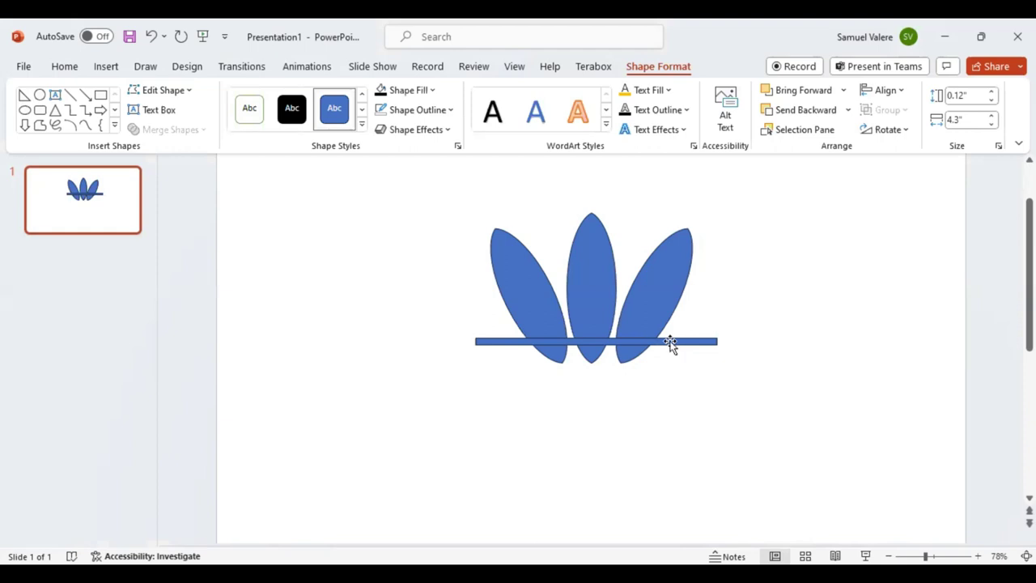
pyautogui.moveTo(671, 340); pyautogui.dragTo(671, 341)
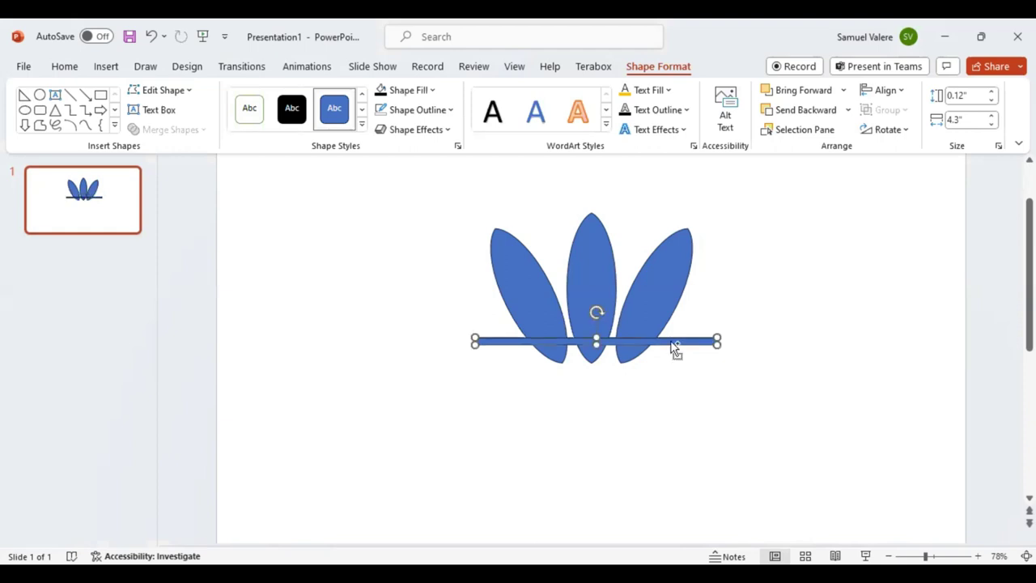
pyautogui.hotkey('ctrl', 'd')
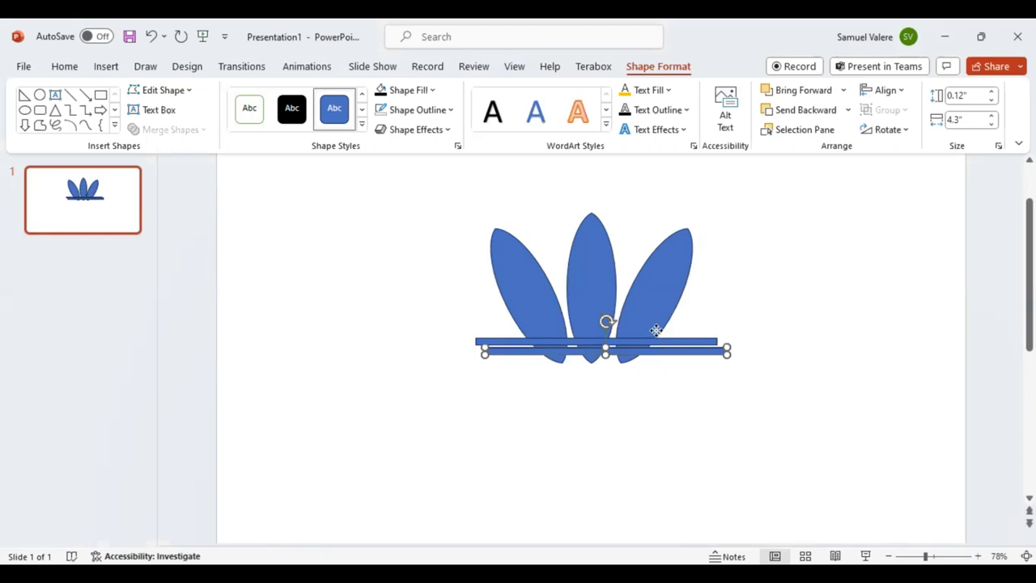
pyautogui.moveTo(655, 350); pyautogui.dragTo(655, 329)
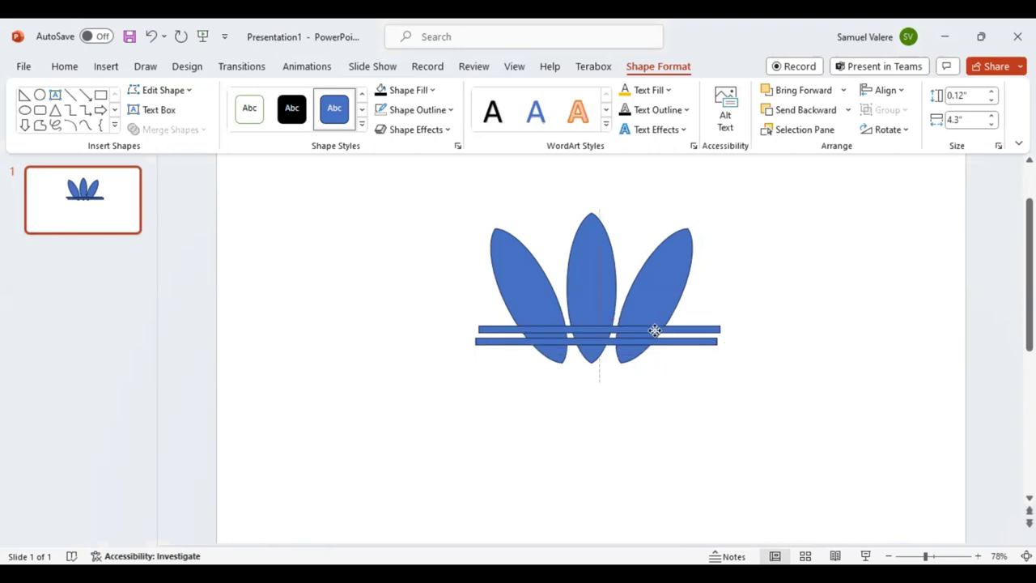
pyautogui.moveTo(656, 330); pyautogui.dragTo(652, 316)
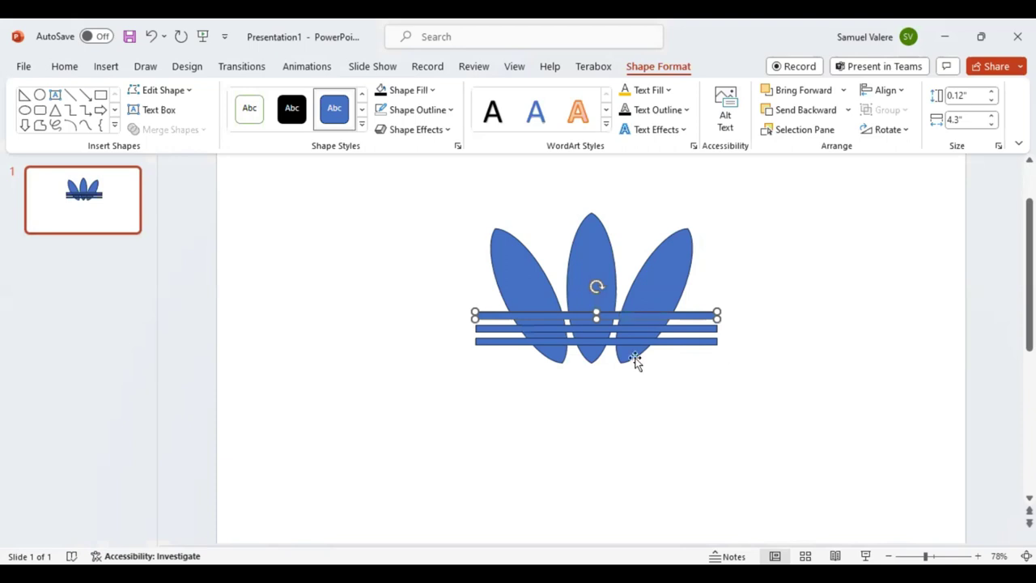
# - Rotate the right petal further outward, nudge it down three steps, then tilt the left petal outward
pyautogui.click(692, 235)
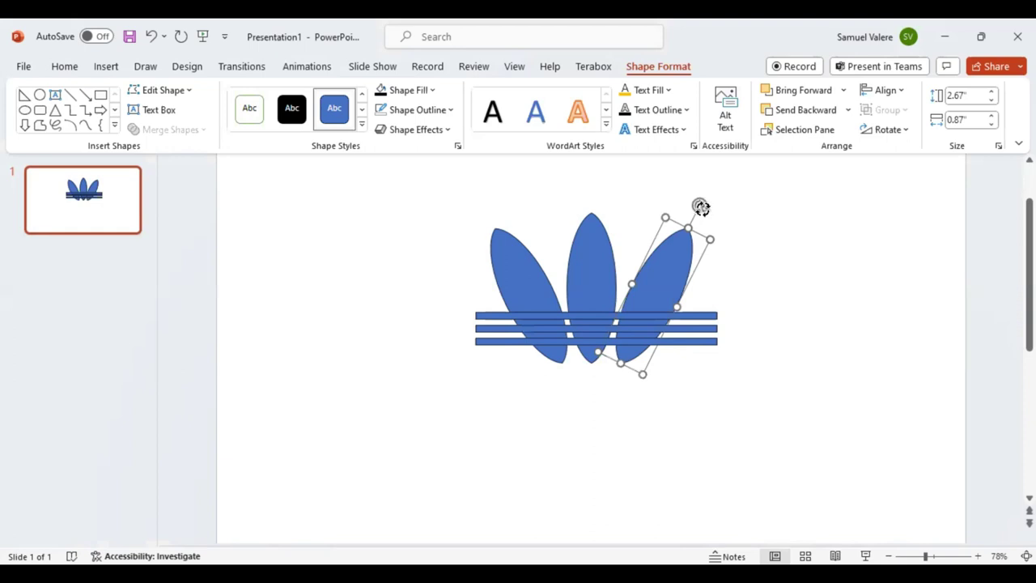
pyautogui.moveTo(700, 205); pyautogui.dragTo(706, 212)
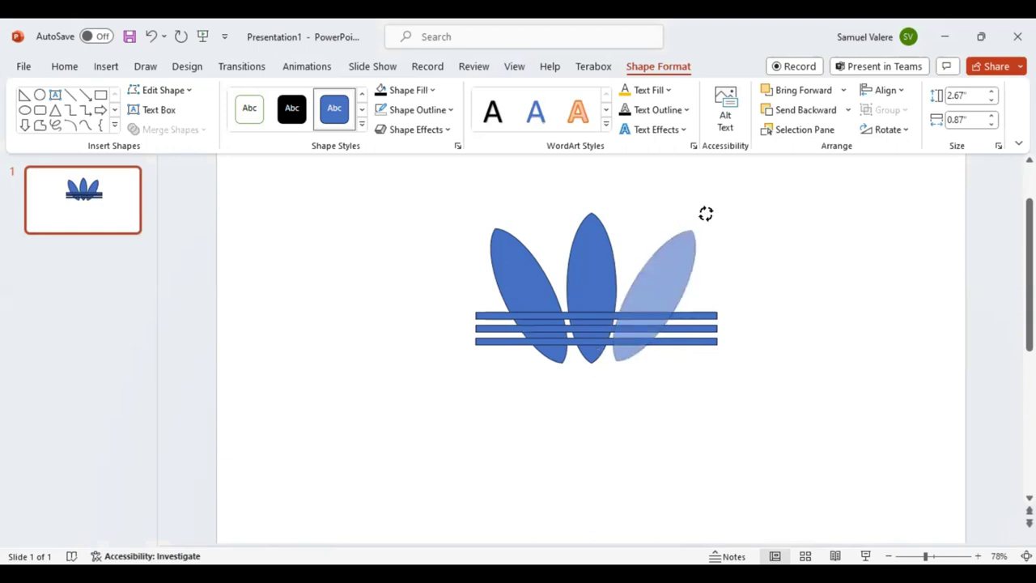
pyautogui.moveTo(705, 213); pyautogui.dragTo(706, 212)
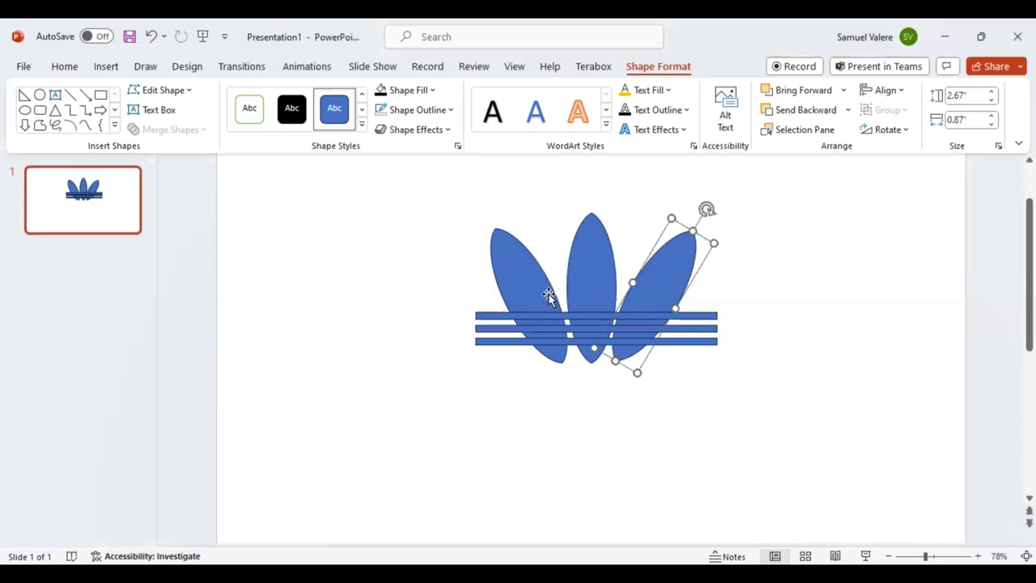
pyautogui.press('Down')
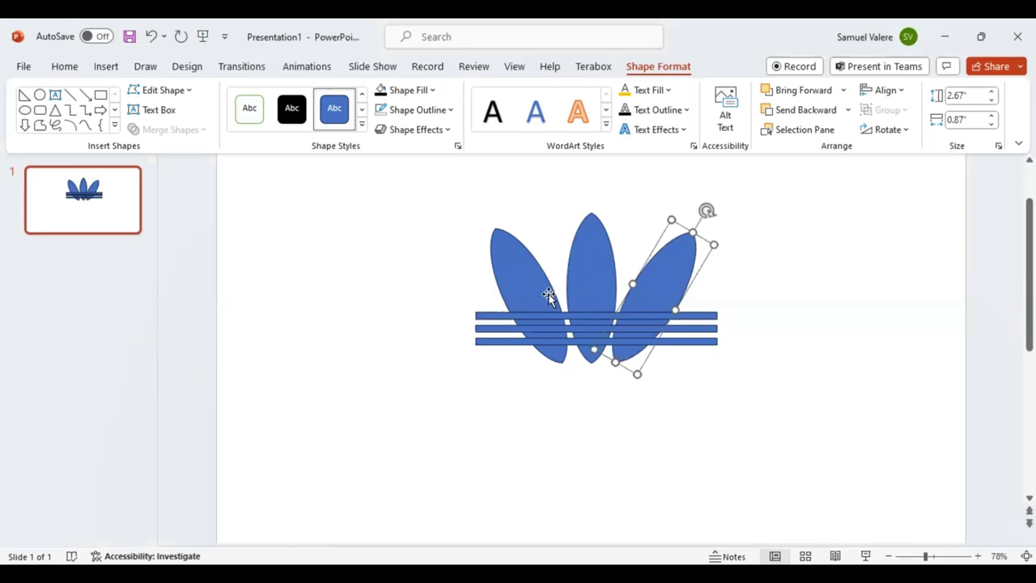
pyautogui.press('Down')
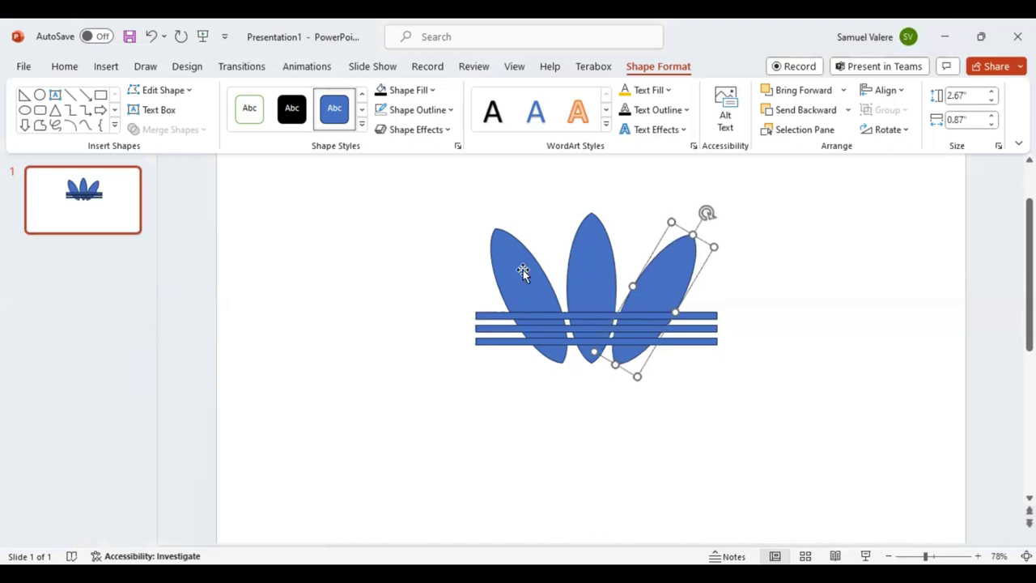
pyautogui.press('Down')
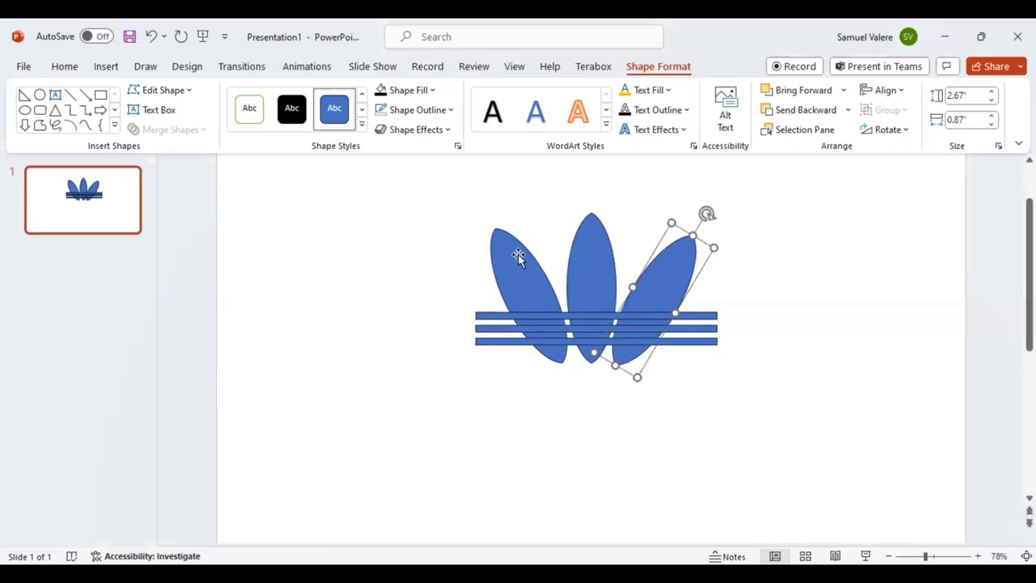
pyautogui.click(518, 255)
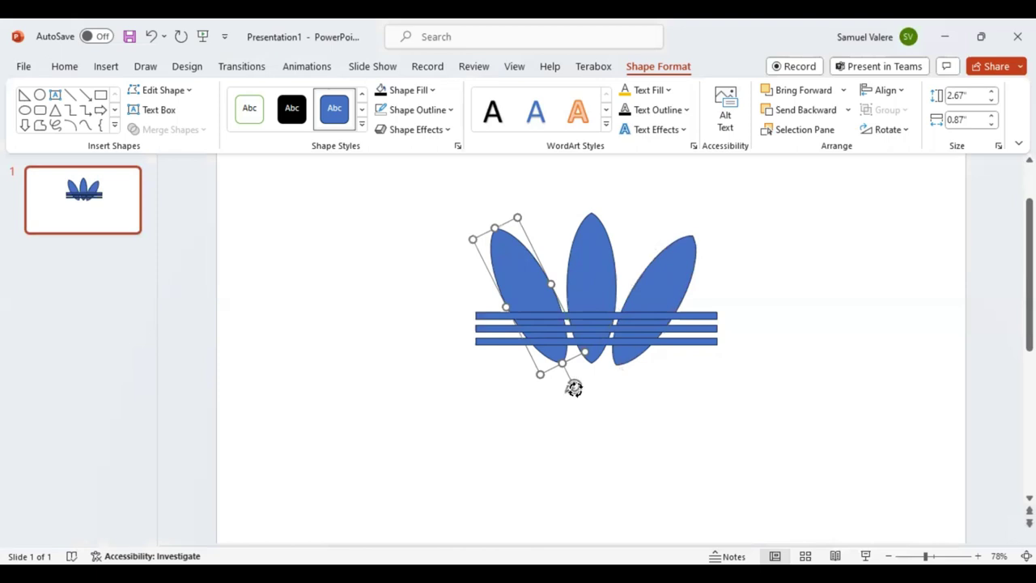
pyautogui.moveTo(574, 388); pyautogui.dragTo(578, 385)
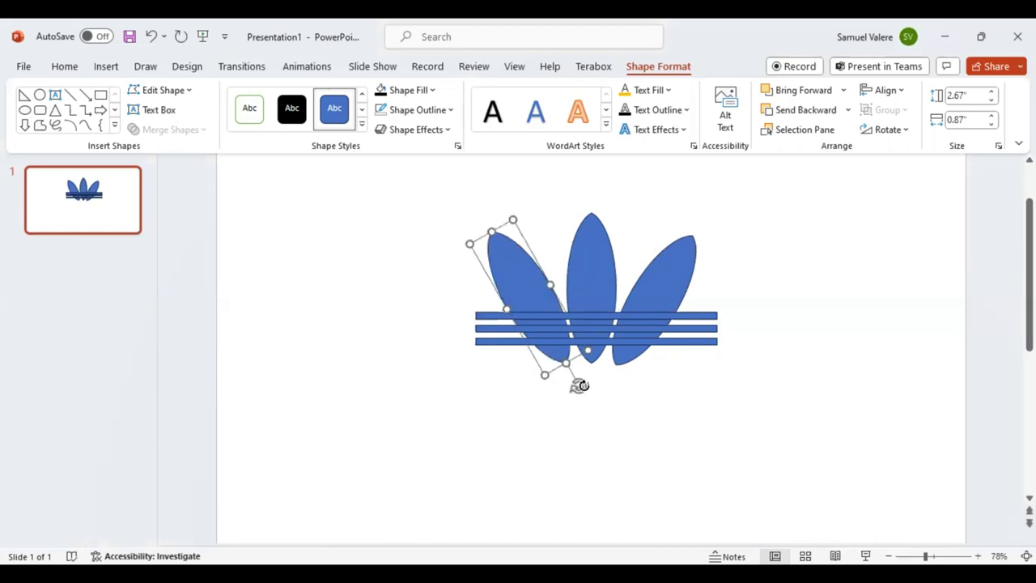
# - Nudge the left petal down, then try a rectangle below the logo and delete it
pyautogui.press('Down')
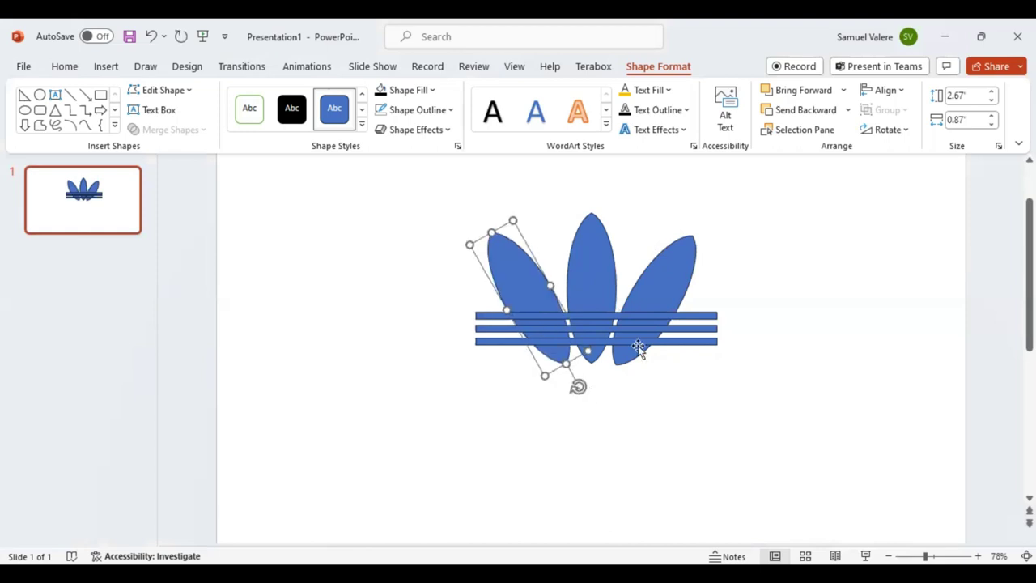
pyautogui.click(645, 346)
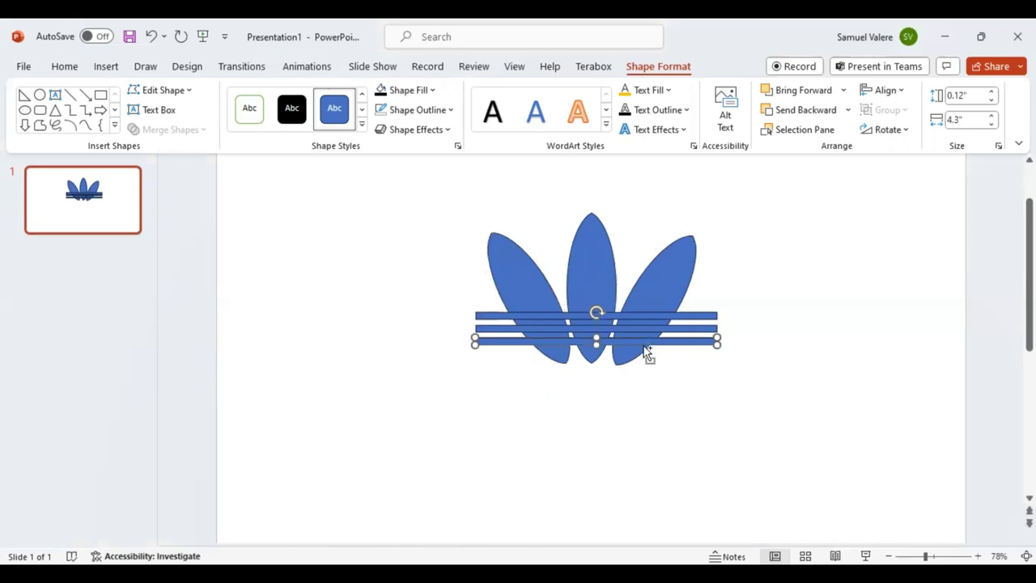
pyautogui.moveTo(645, 356); pyautogui.dragTo(645, 397)
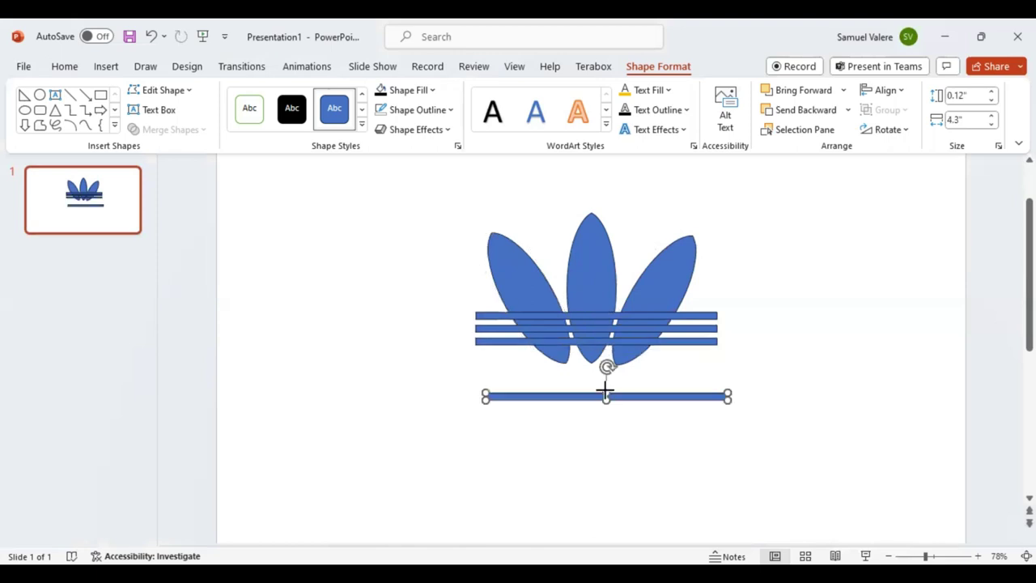
pyautogui.moveTo(606, 387)
pyautogui.mouseDown()
pyautogui.moveTo(607, 322)
pyautogui.moveTo(606, 362)
pyautogui.mouseUp()
pyautogui.click(680, 285)
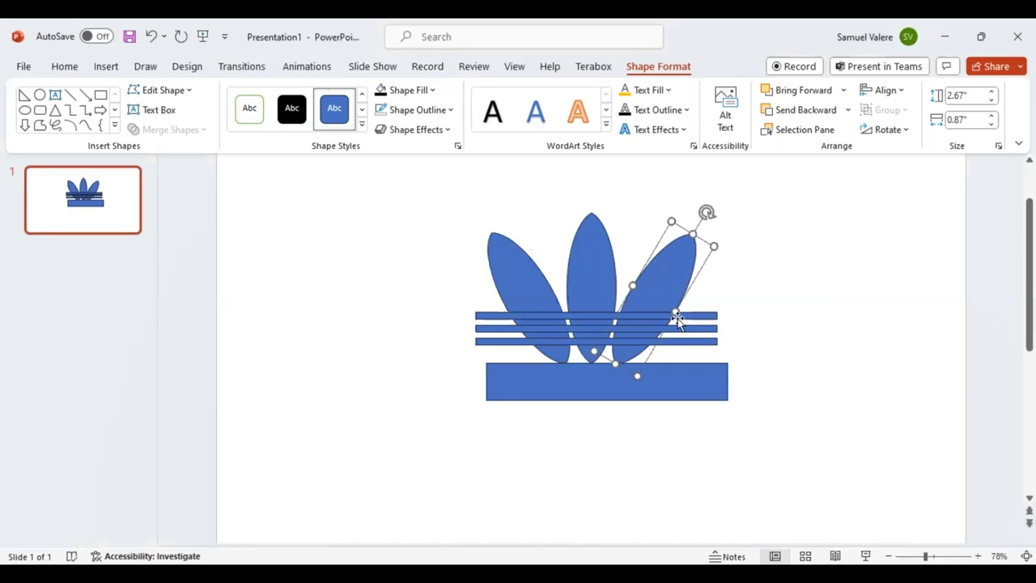
pyautogui.click(610, 369)
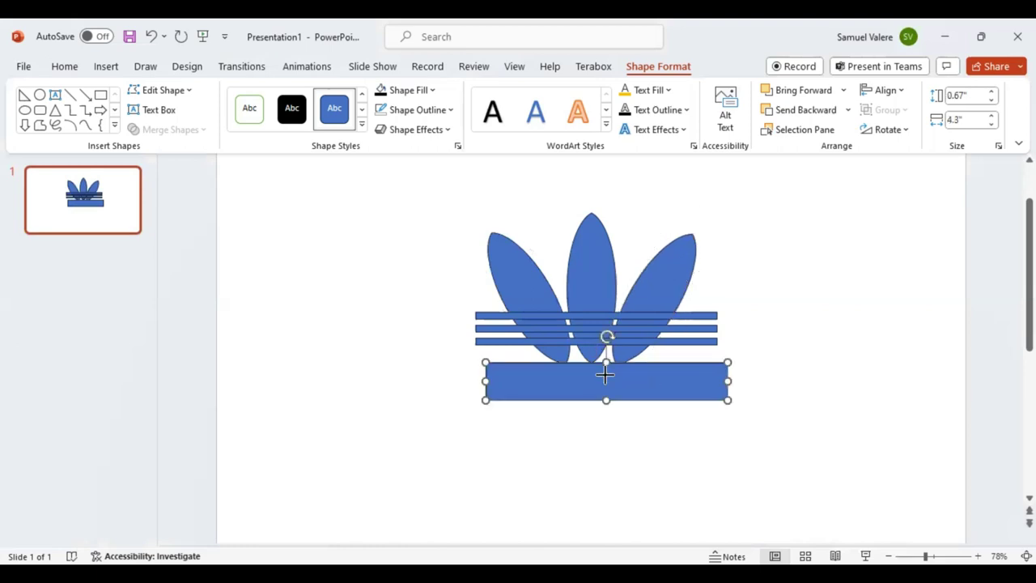
pyautogui.moveTo(606, 364); pyautogui.dragTo(604, 364)
pyautogui.press('Delete')
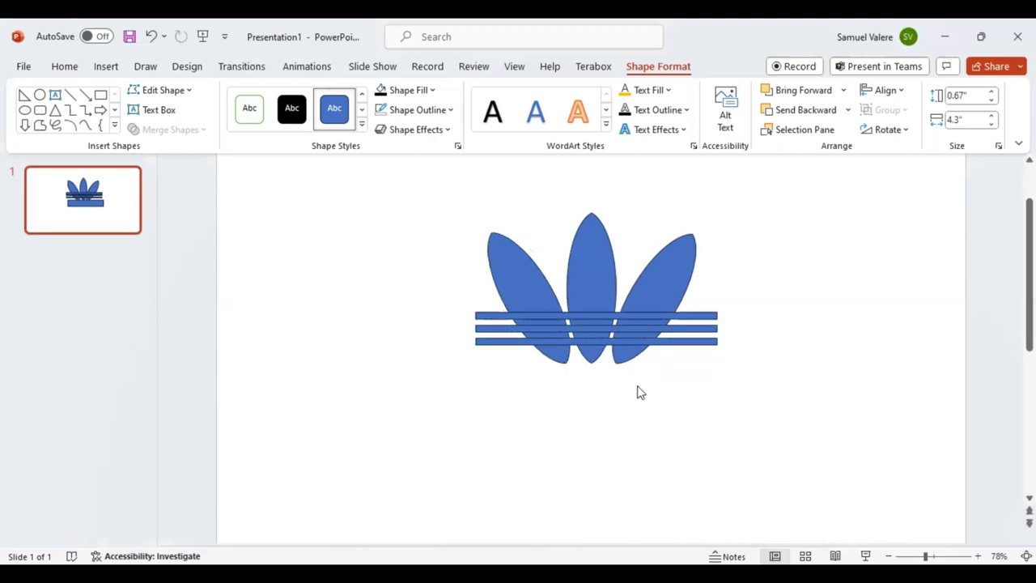
# - Select the three stripes, nudge them down two steps, and add all three leaves to the selection
pyautogui.click(630, 338)
pyautogui.keyDown('shift'); pyautogui.click(640, 327); pyautogui.keyUp('shift')
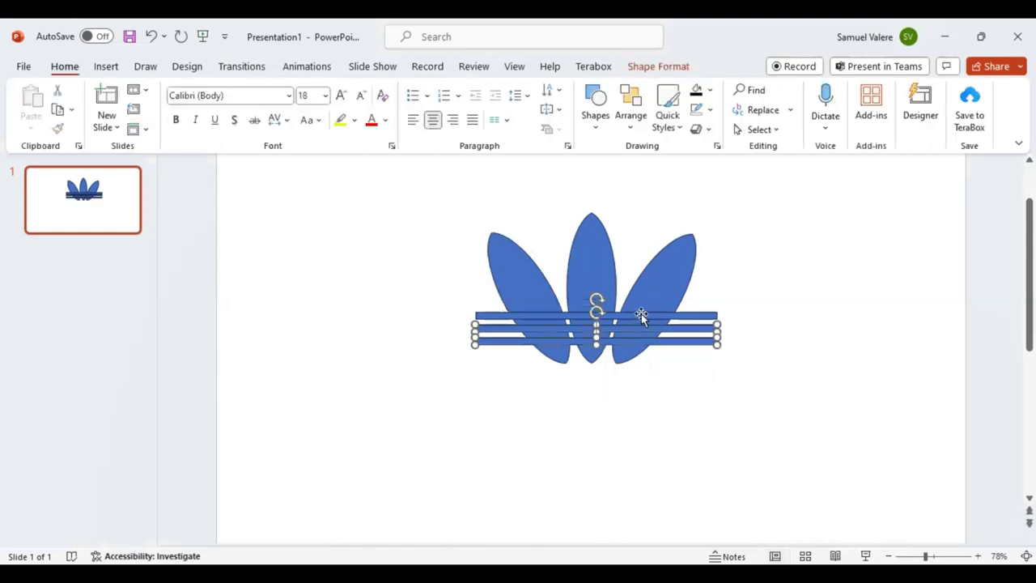
pyautogui.keyDown('shift'); pyautogui.click(641, 315); pyautogui.keyUp('shift')
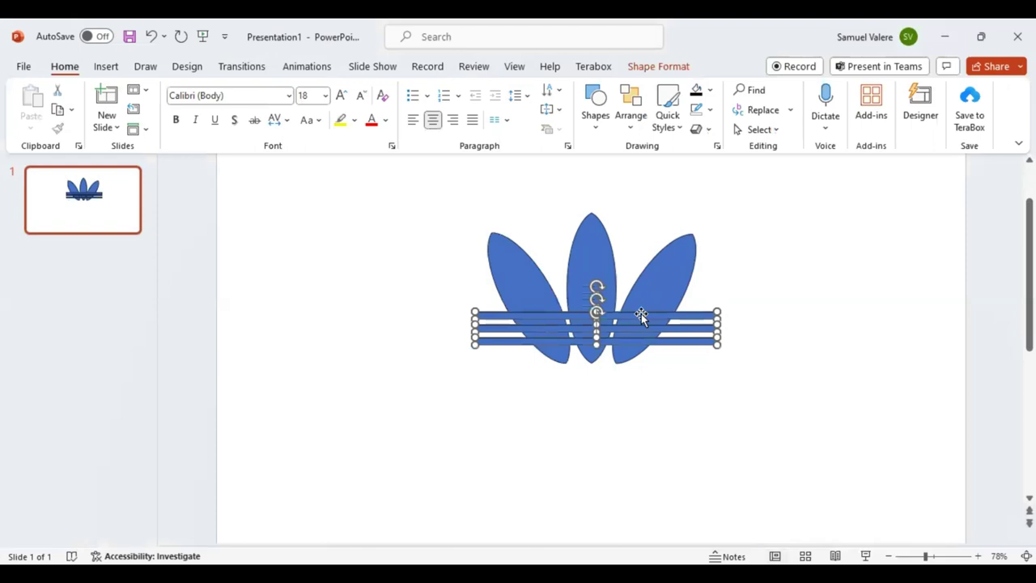
pyautogui.press('Down')
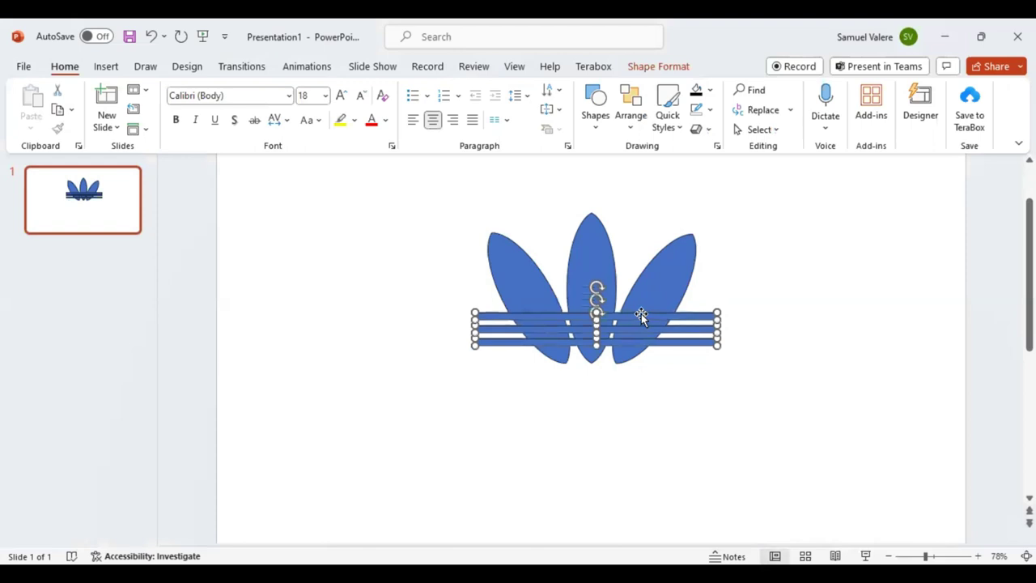
pyautogui.press('Down')
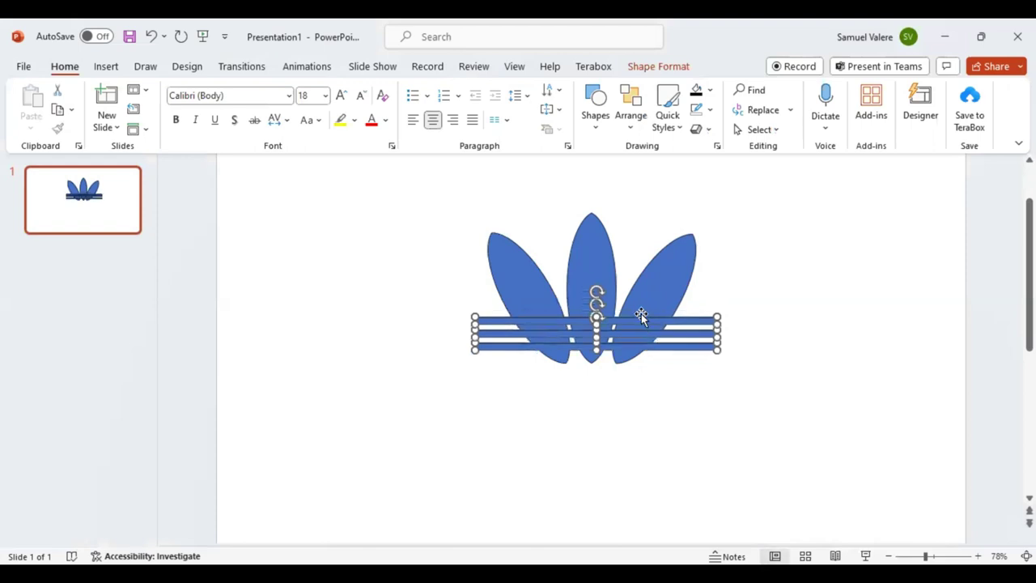
pyautogui.keyDown('shift'); pyautogui.click(592, 264); pyautogui.keyUp('shift')
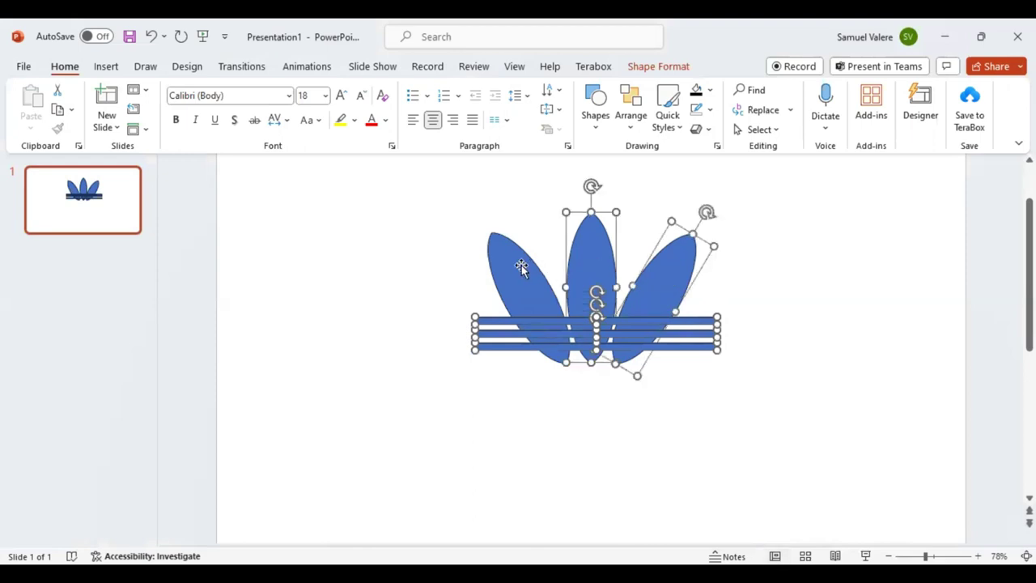
pyautogui.keyDown('shift'); pyautogui.click(520, 269); pyautogui.keyUp('shift')
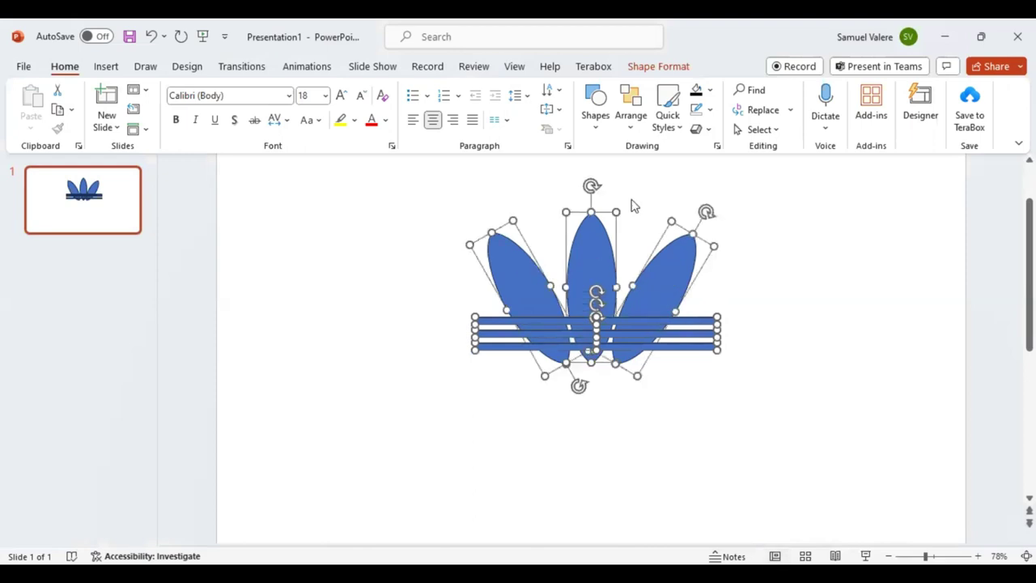
# - Fragment the leaves and stripes, then delete the stray stripe piece left of the leaves
pyautogui.click(657, 69)
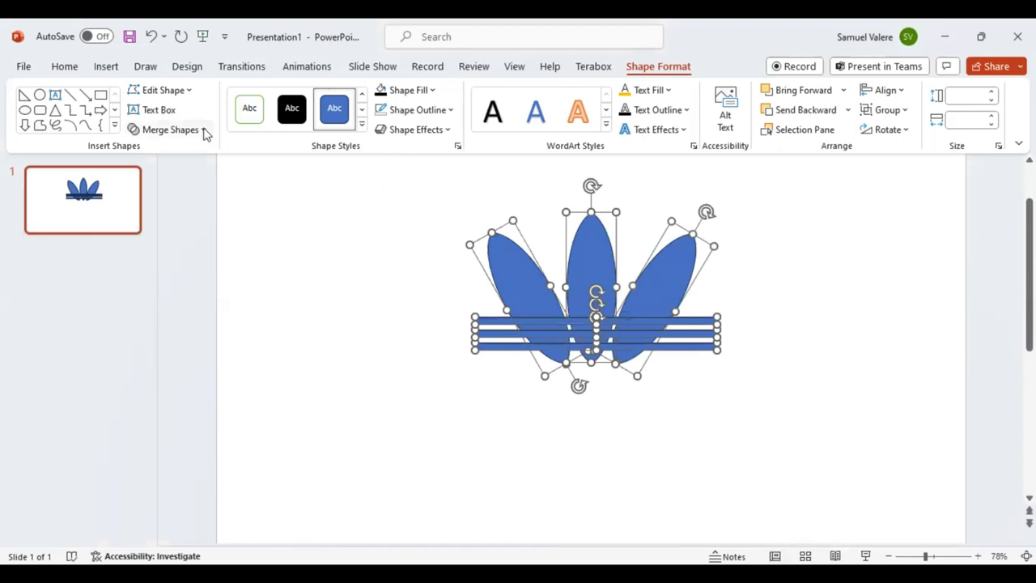
pyautogui.click(170, 129)
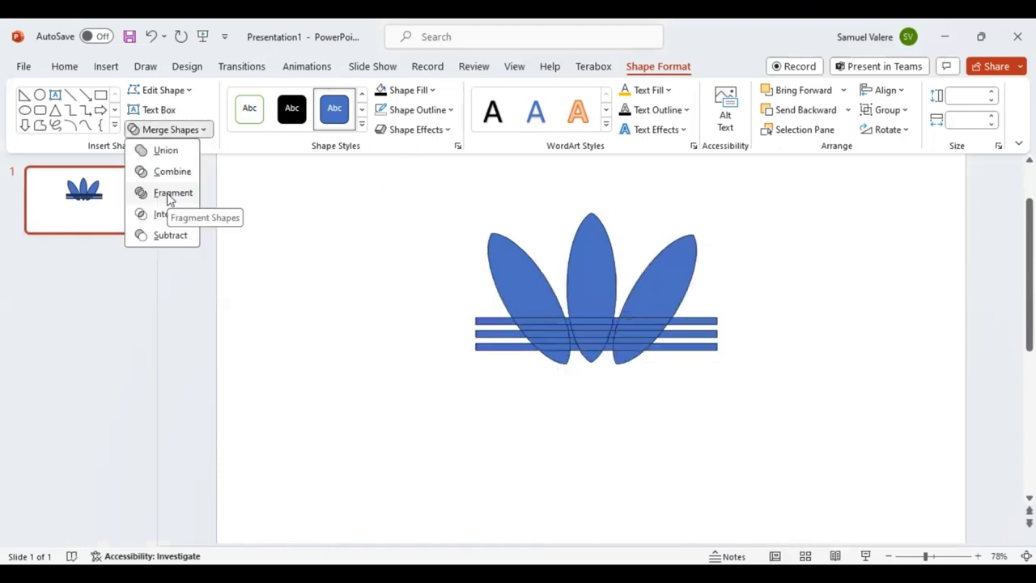
pyautogui.click(168, 195)
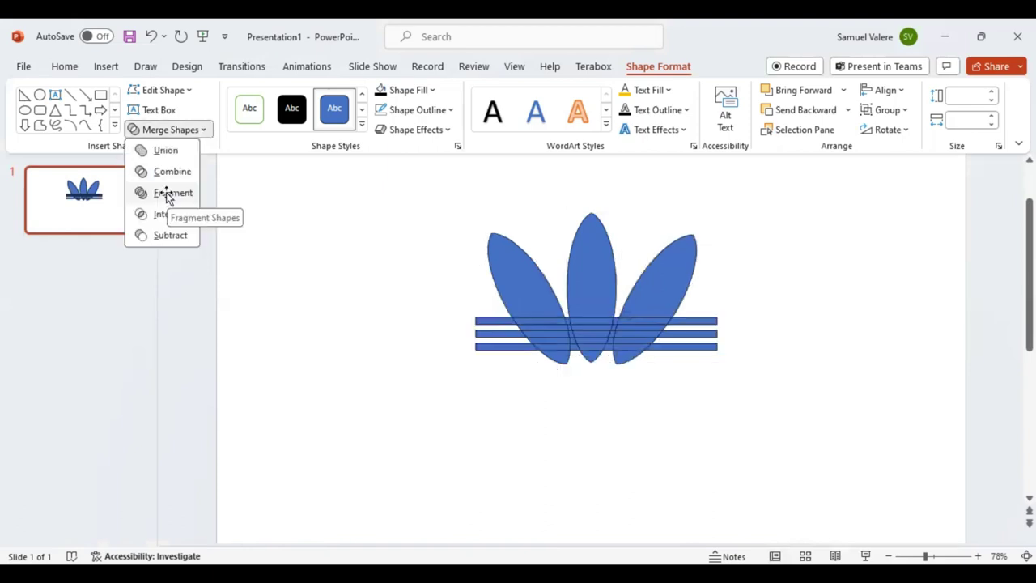
pyautogui.click(483, 341)
pyautogui.press('Delete')
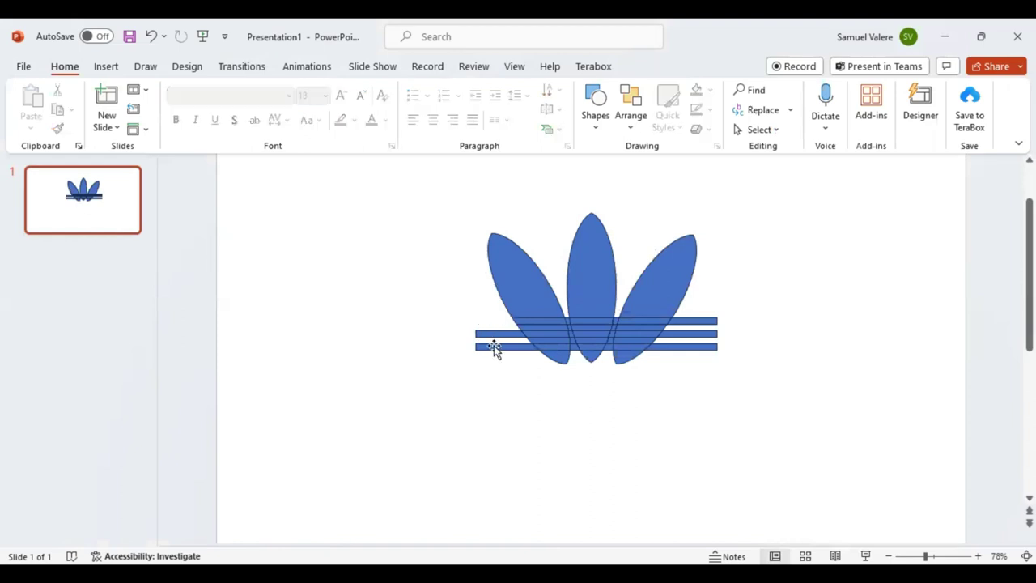
# - Delete the stripe ends sticking out past the right leaf
pyautogui.click(696, 348)
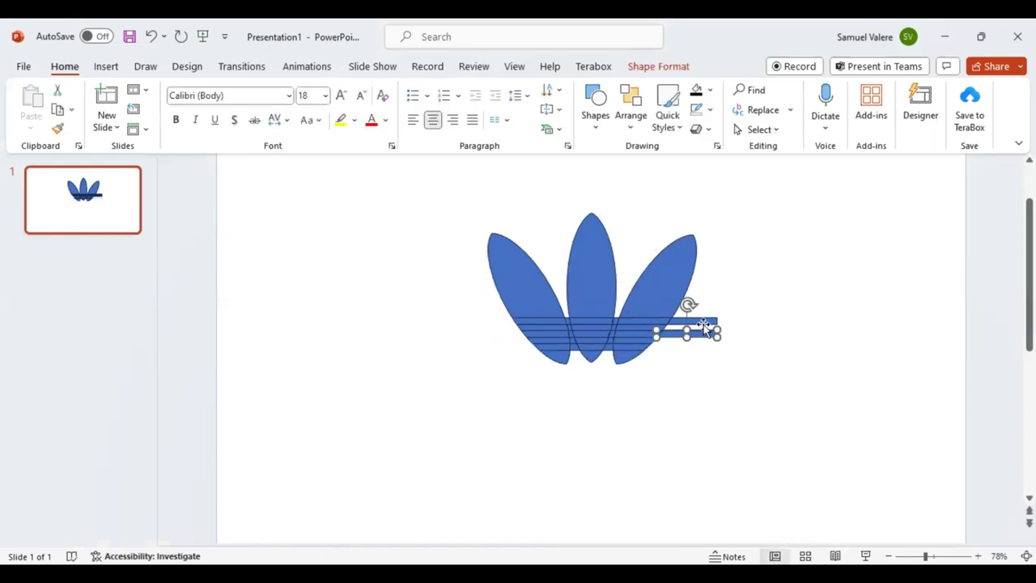
pyautogui.press('Delete')
pyautogui.click(704, 321)
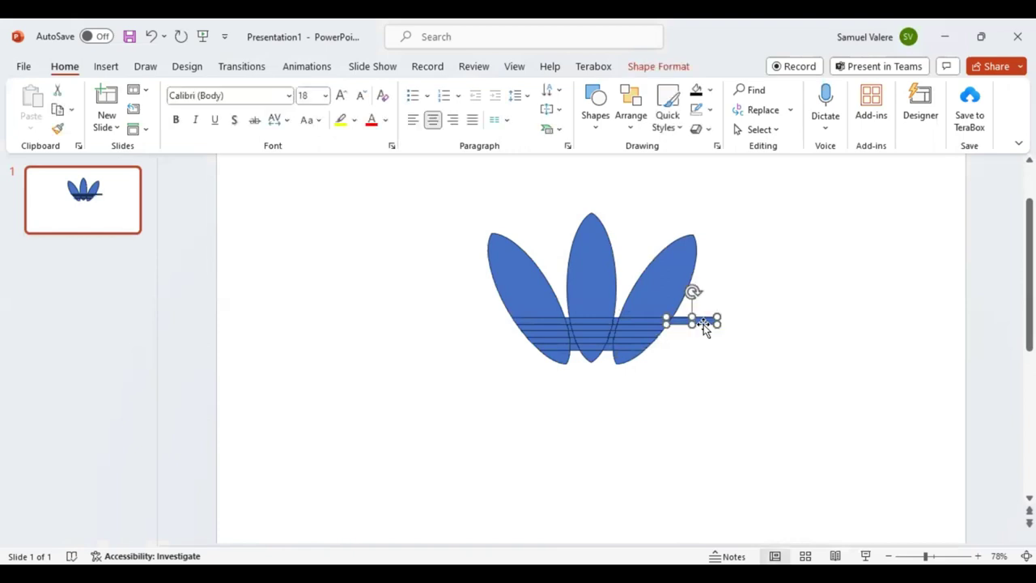
pyautogui.press('Delete')
# - Delete the stripe segment inside the right leaf and the small centre piece to open a white gap
pyautogui.click(650, 329)
pyautogui.press('Delete')
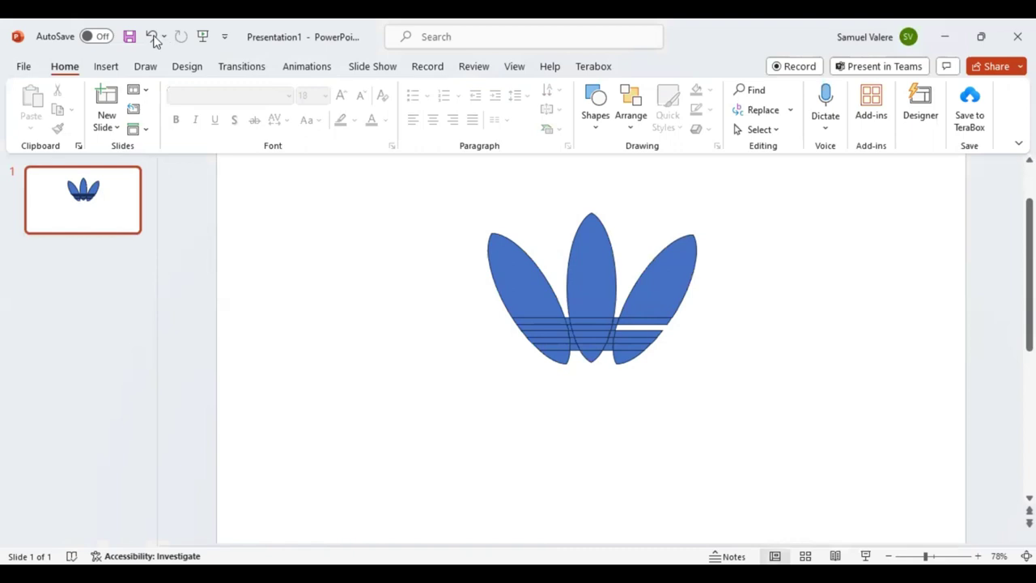
pyautogui.click(643, 327)
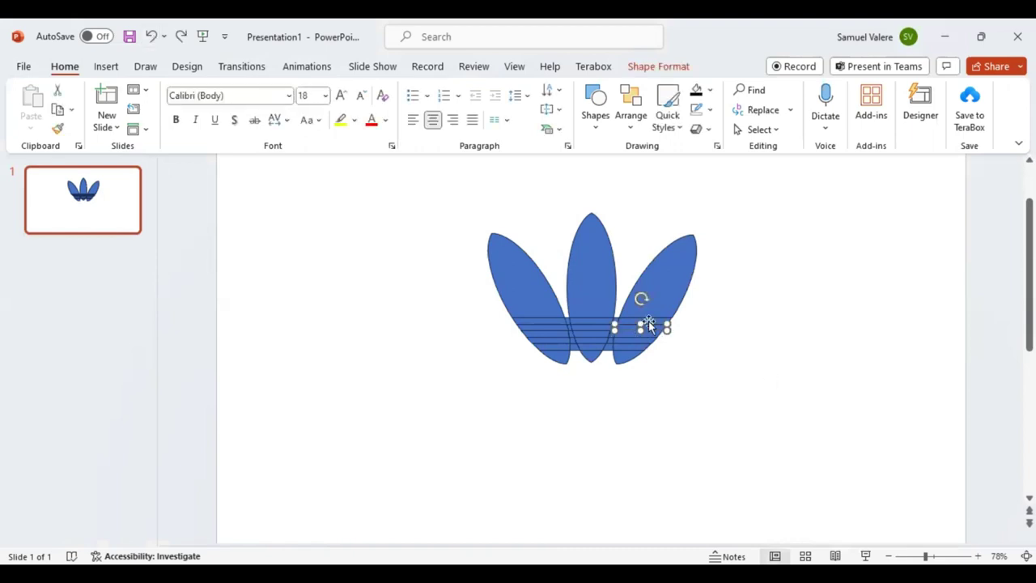
pyautogui.hotkey('ctrl', 'z')
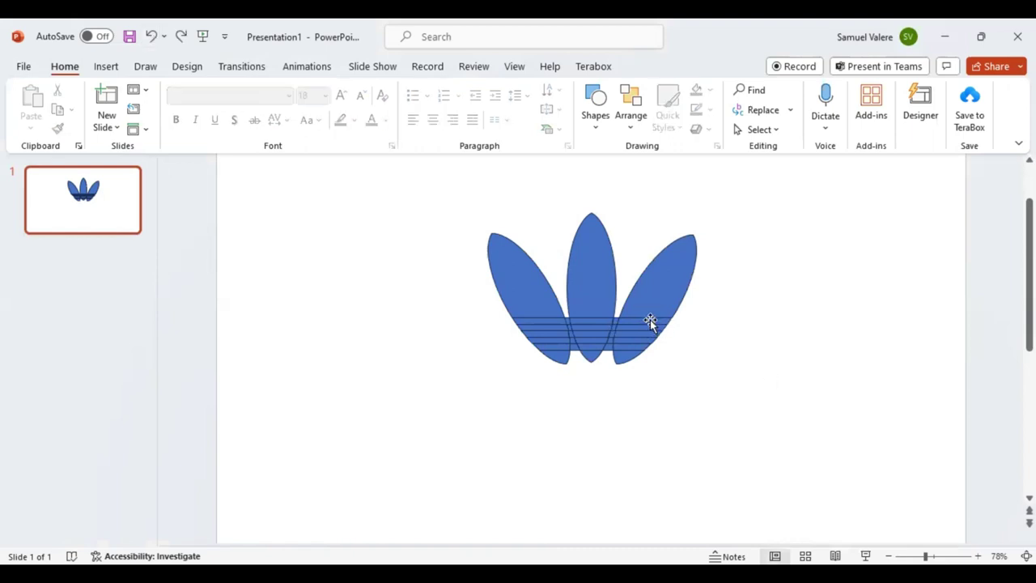
pyautogui.hotkey('ctrl', 'y')
pyautogui.click(602, 321)
pyautogui.press('Delete')
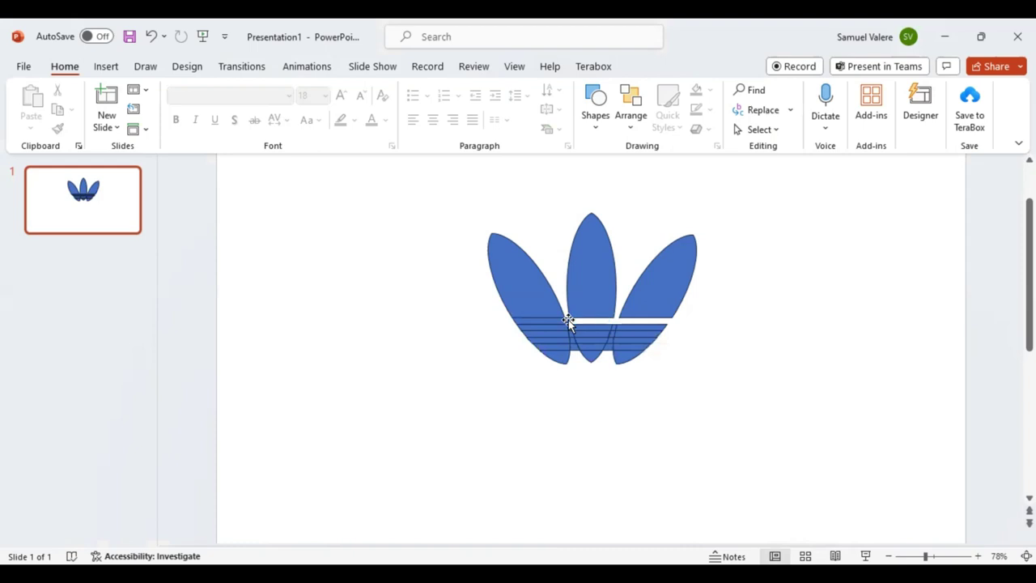
# - Delete five small stripe pieces across the left and right leaves to open white gaps
pyautogui.click(559, 323)
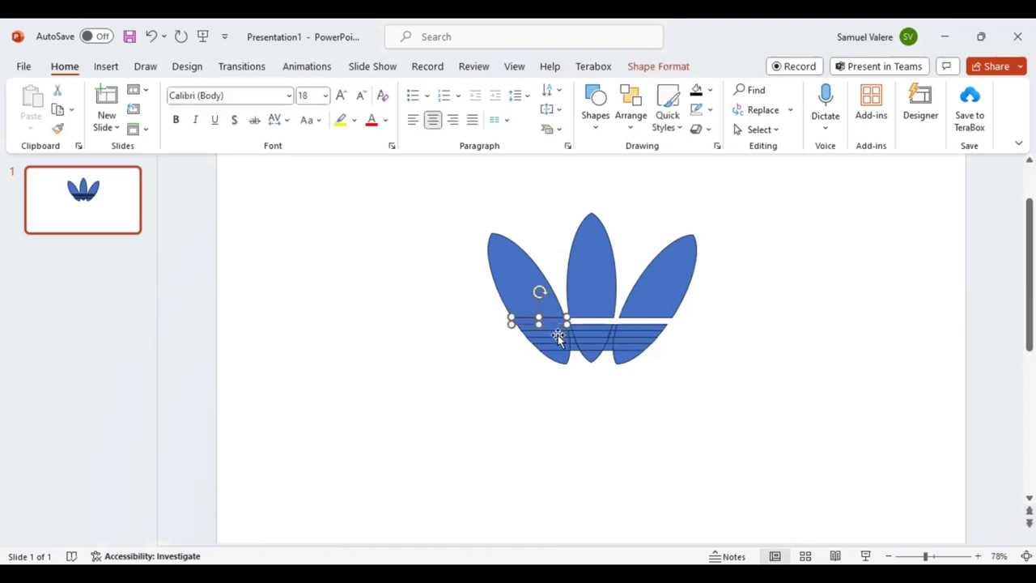
pyautogui.press('Delete')
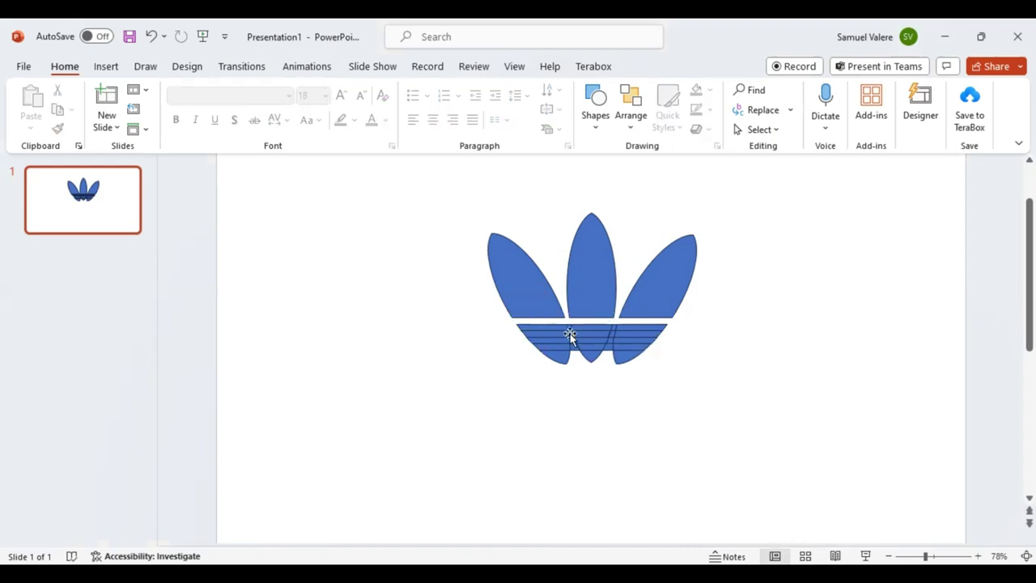
pyautogui.click(570, 335)
pyautogui.press('Delete')
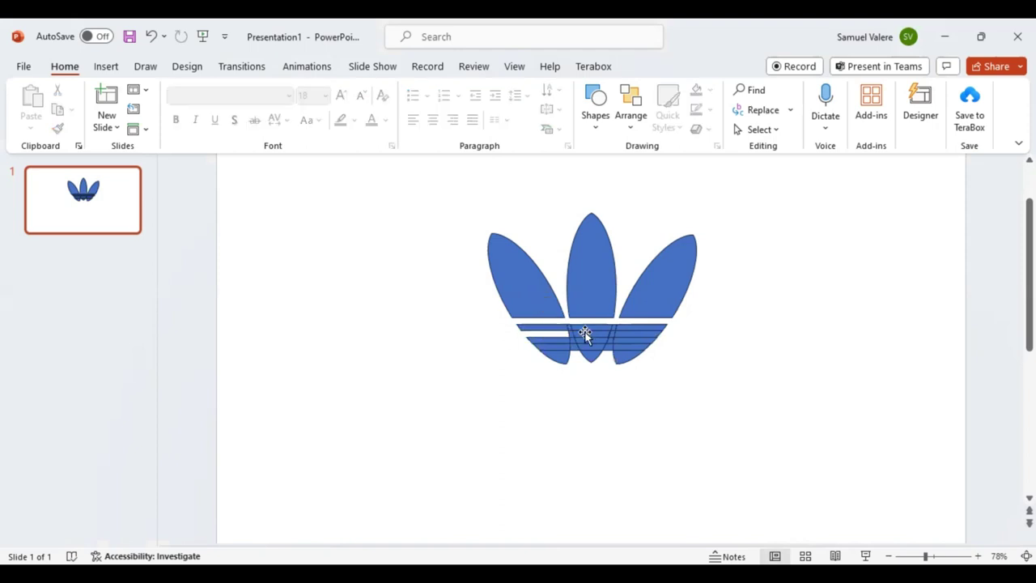
pyautogui.click(585, 334)
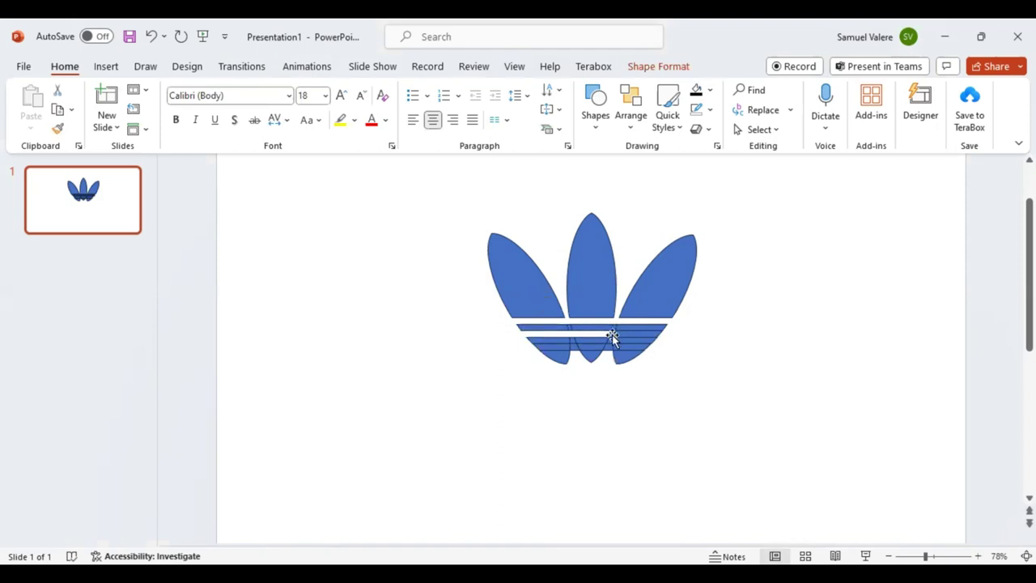
pyautogui.press('Delete')
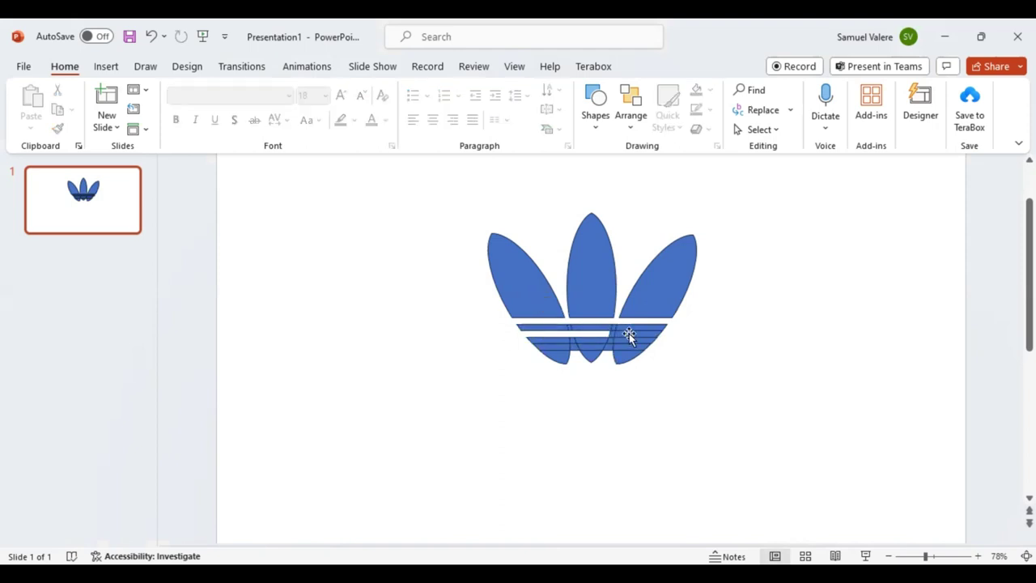
pyautogui.click(631, 342)
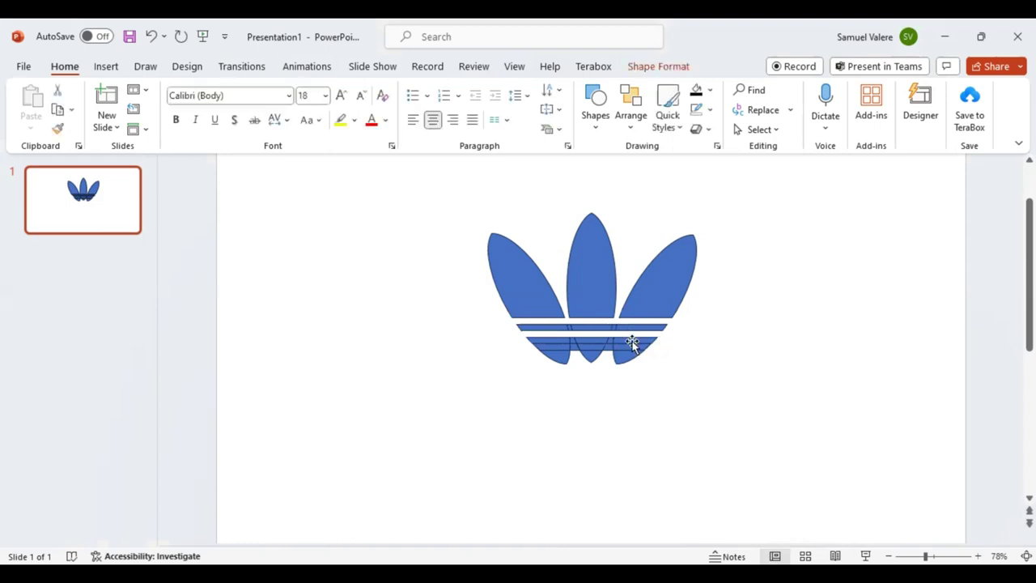
pyautogui.press('Delete')
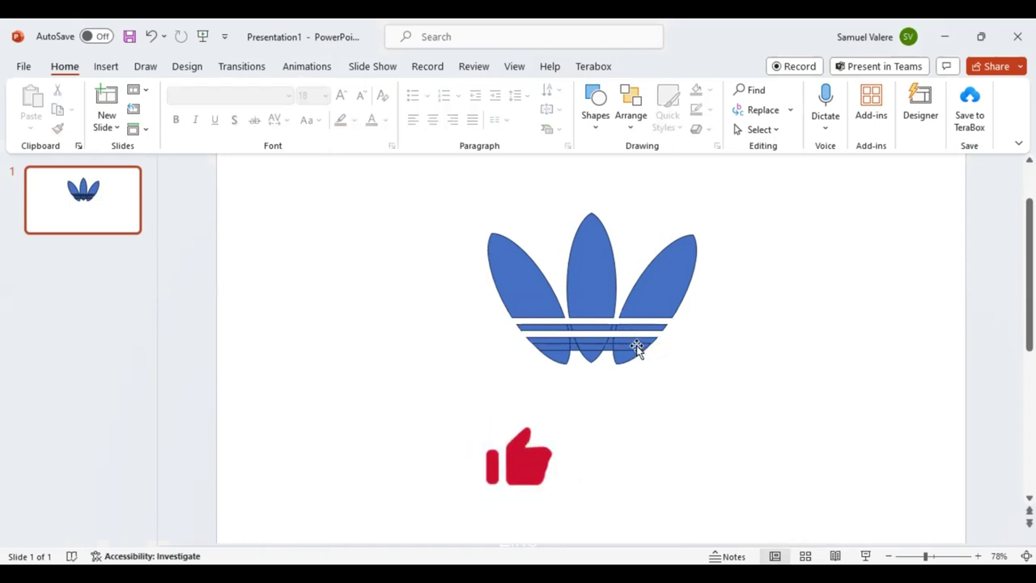
pyautogui.click(637, 347)
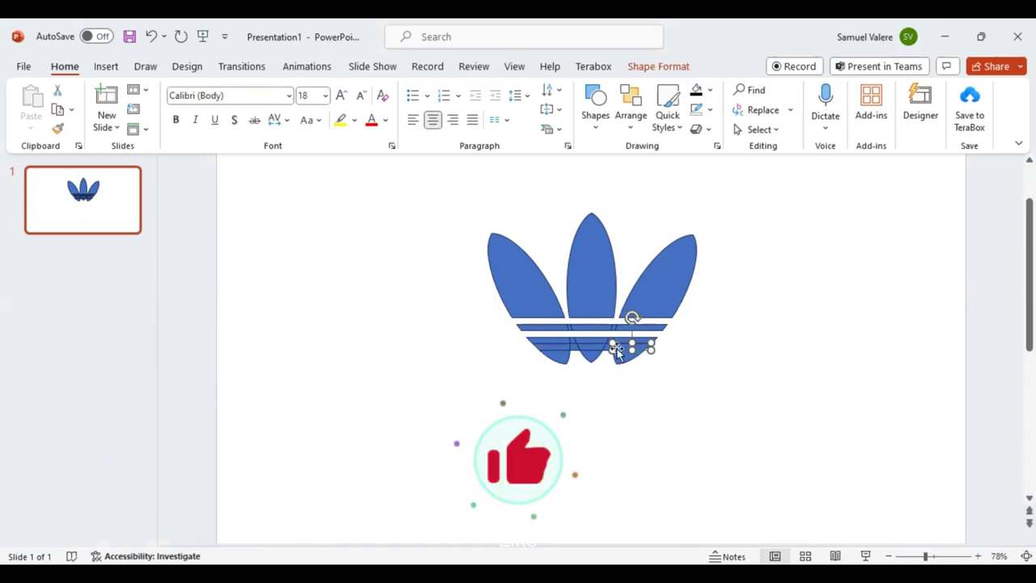
pyautogui.press('Delete')
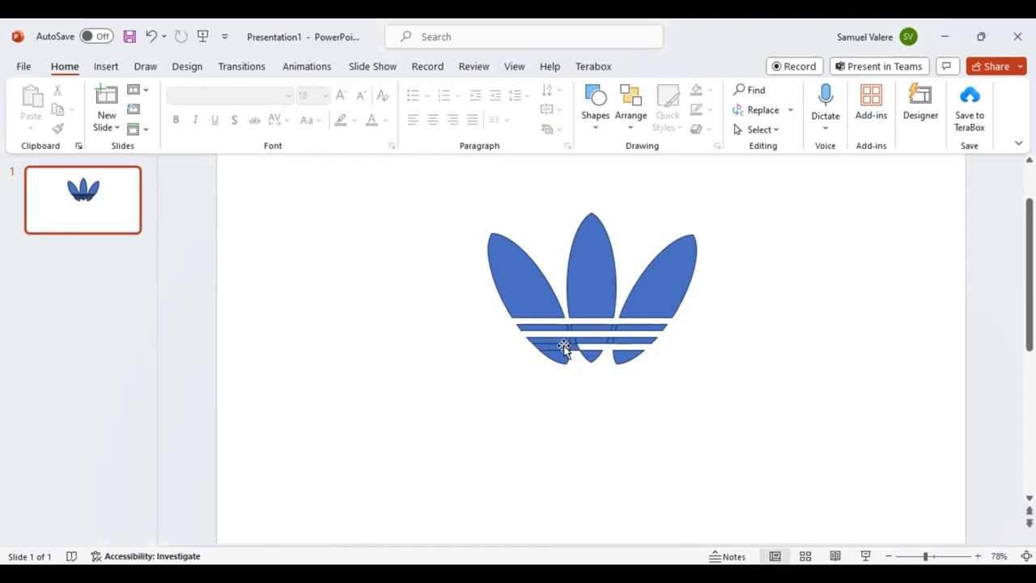
# - Zoom in and multi-select the five thin segments of the second stripe
pyautogui.click(564, 346)
pyautogui.click(573, 377)
pyautogui.keyDown('ctrl'); pyautogui.scroll(4, 623, 330); pyautogui.keyUp('ctrl')
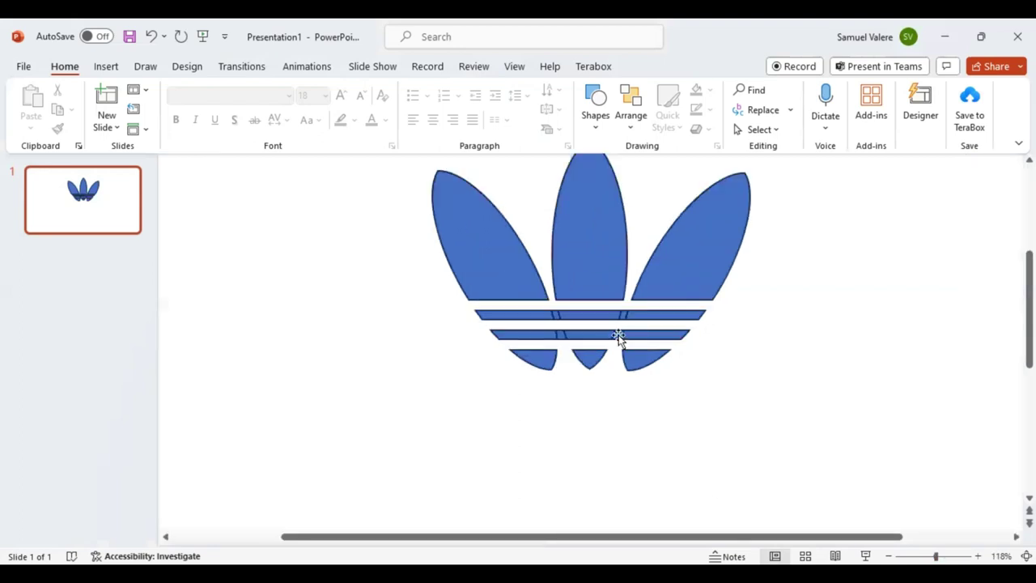
pyautogui.click(619, 336)
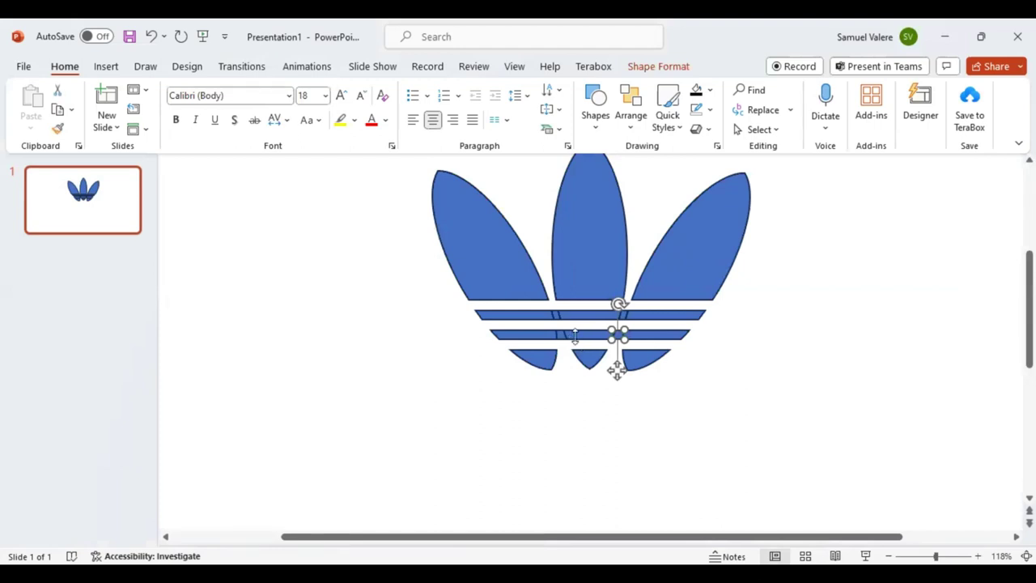
pyautogui.keyDown('shift'); pyautogui.click(564, 336); pyautogui.keyUp('shift')
pyautogui.keyDown('shift'); pyautogui.click(659, 337); pyautogui.keyUp('shift')
pyautogui.keyDown('shift'); pyautogui.click(590, 334); pyautogui.keyUp('shift')
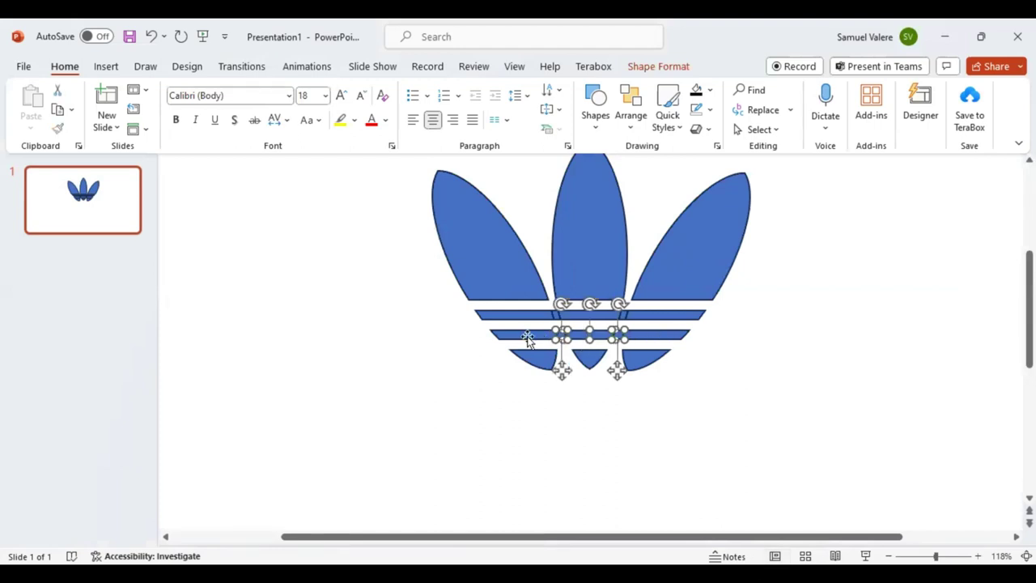
pyautogui.keyDown('shift'); pyautogui.click(527, 338); pyautogui.keyUp('shift')
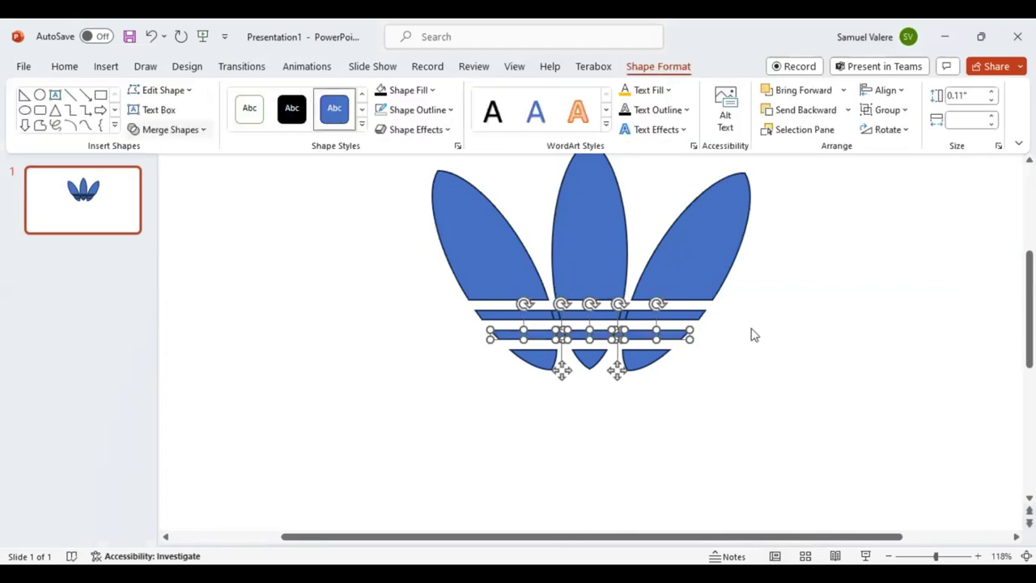
# - Select the five top-stripe pieces and Union them into one continuous bar
pyautogui.click(623, 315)
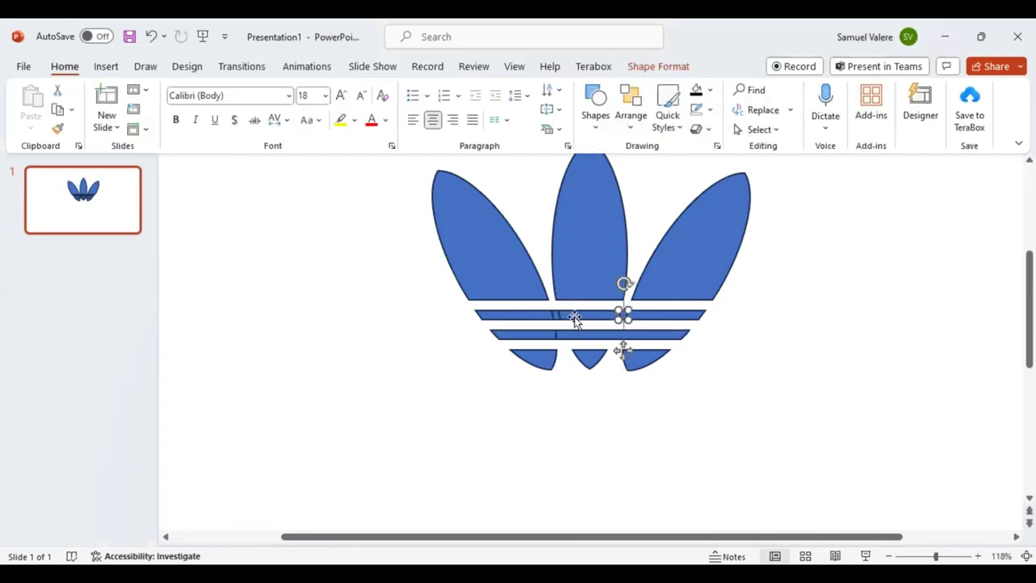
pyautogui.keyDown('shift'); pyautogui.click(556, 318); pyautogui.keyUp('shift')
pyautogui.keyDown('shift'); pyautogui.click(656, 317); pyautogui.keyUp('shift')
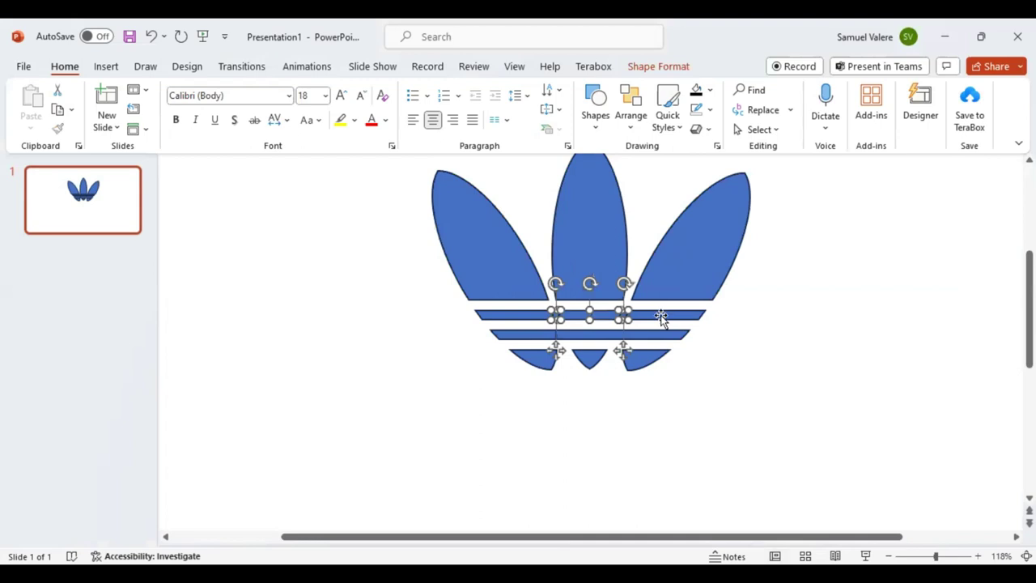
pyautogui.keyDown('shift'); pyautogui.click(661, 317); pyautogui.keyUp('shift')
pyautogui.keyDown('shift'); pyautogui.click(525, 315); pyautogui.keyUp('shift')
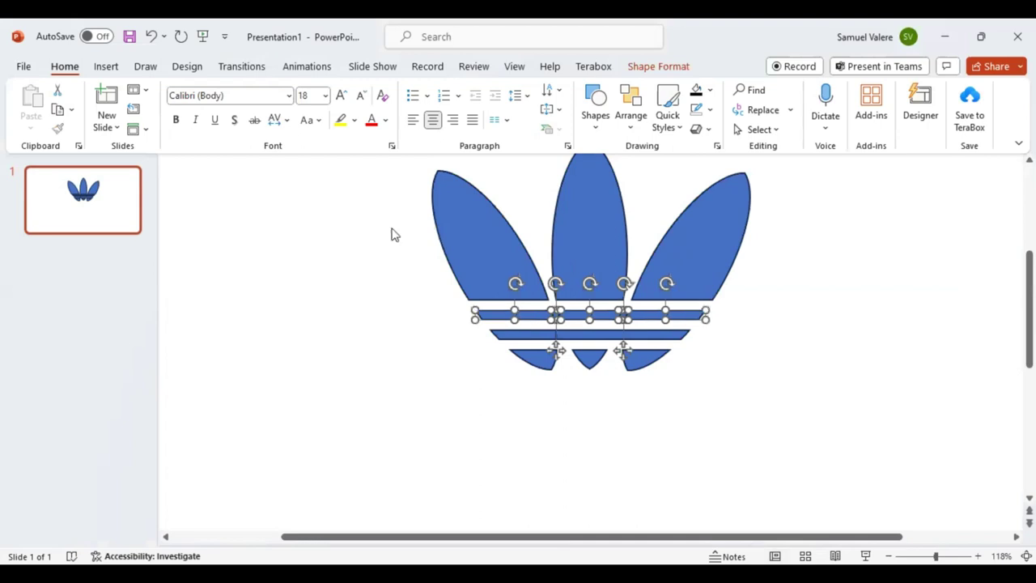
pyautogui.click(658, 68)
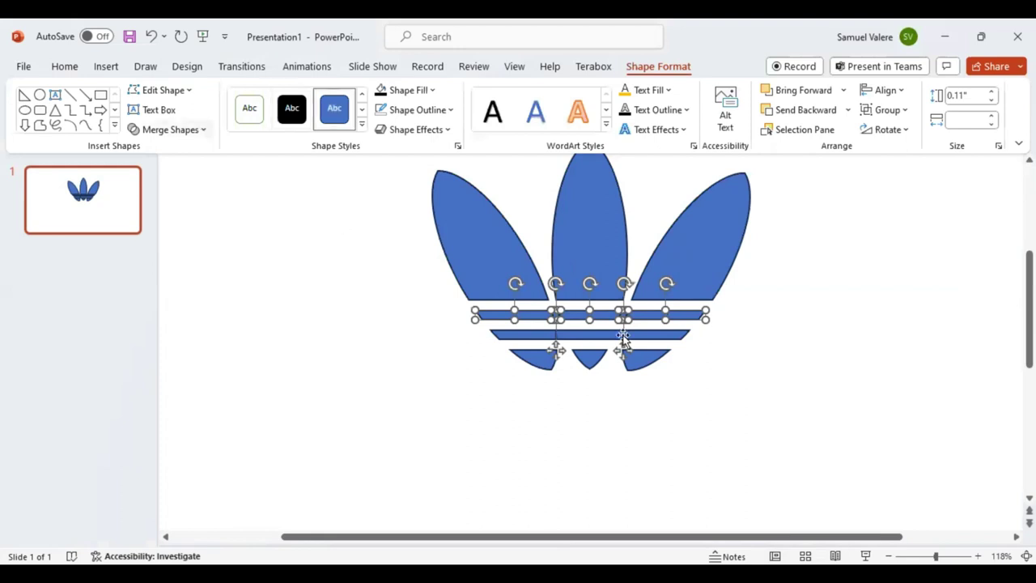
pyautogui.hotkey('ctrl', 'y')
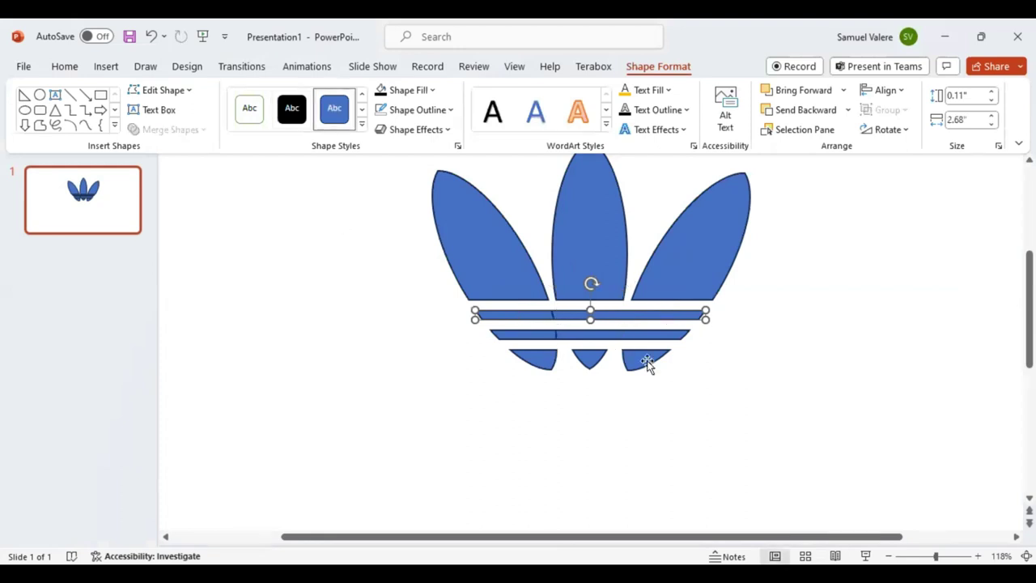
pyautogui.keyDown('shift'); pyautogui.click(573, 335); pyautogui.keyUp('shift')
# - Select all leaf and stripe pieces and group them into one 2.69" × 3.71" logo
pyautogui.keyDown('shift'); pyautogui.click(589, 358); pyautogui.keyUp('shift')
pyautogui.keyDown('shift'); pyautogui.click(648, 358); pyautogui.keyUp('shift')
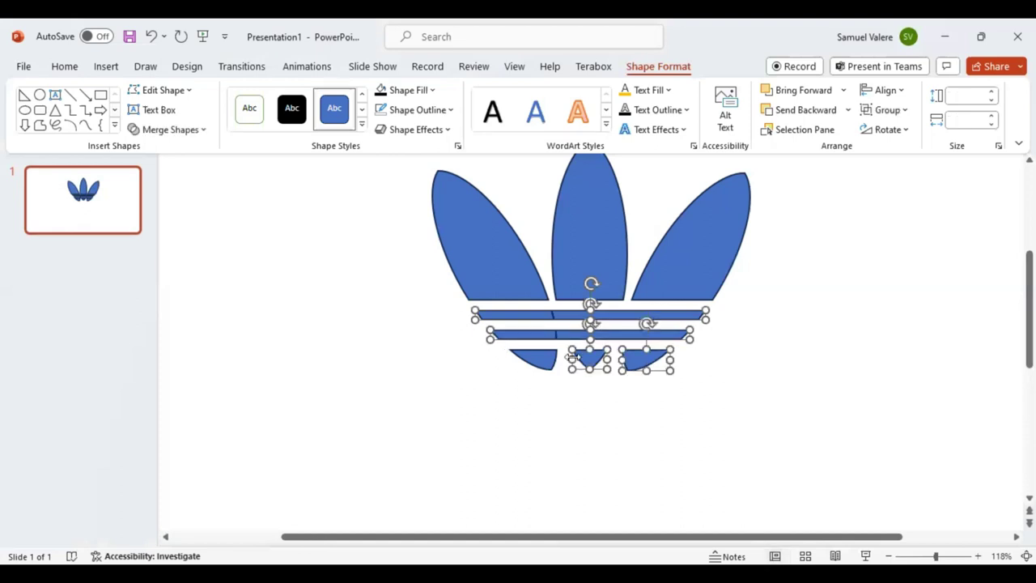
pyautogui.keyDown('shift'); pyautogui.click(532, 358); pyautogui.keyUp('shift')
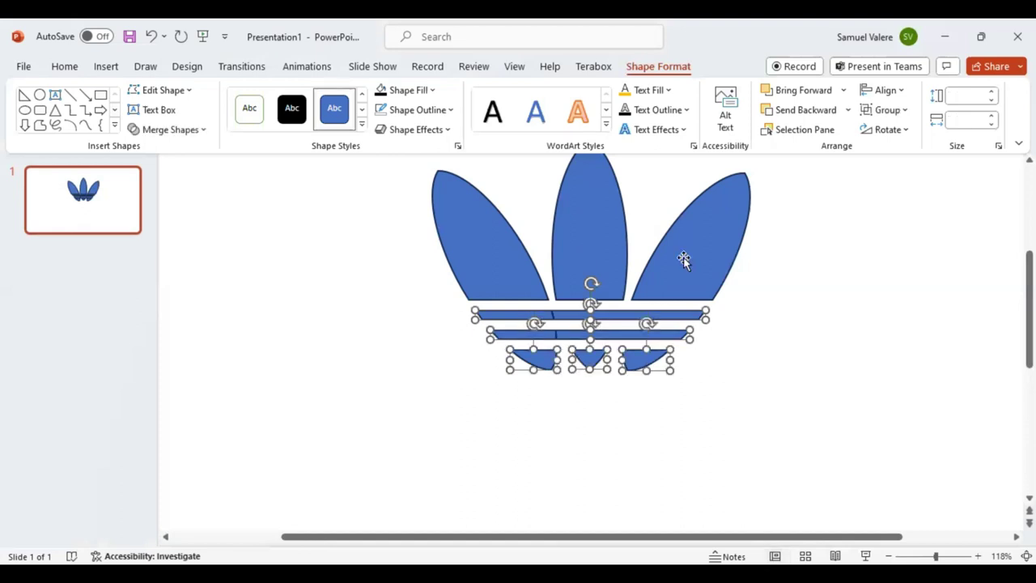
pyautogui.hotkey('ctrl', 'a')
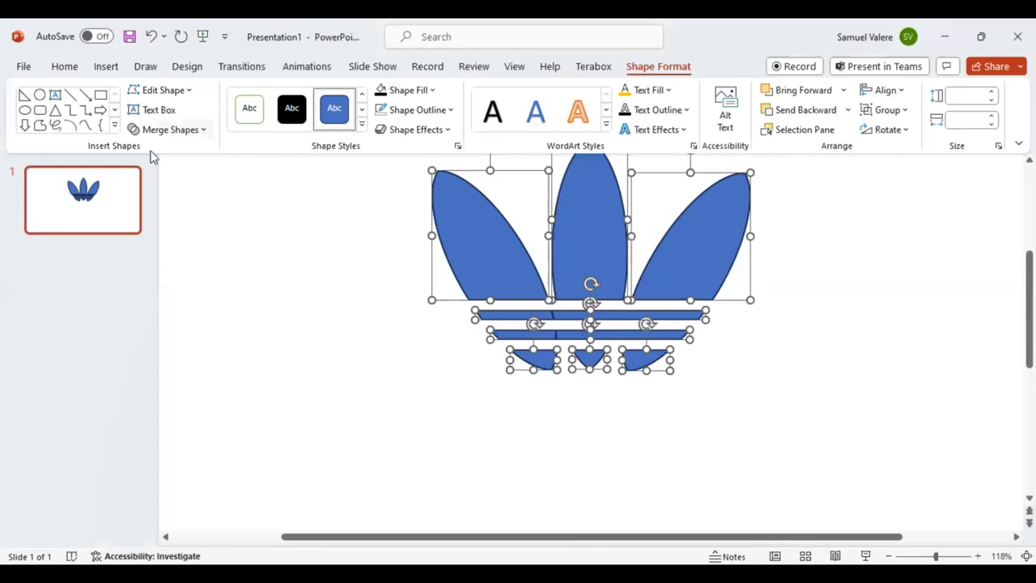
pyautogui.hotkey('ctrl', 'g')
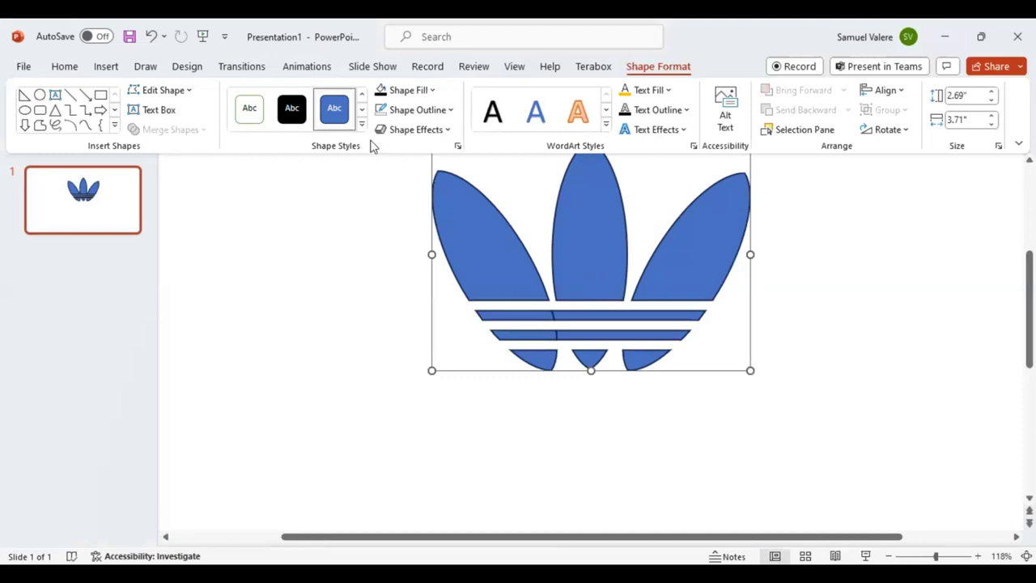